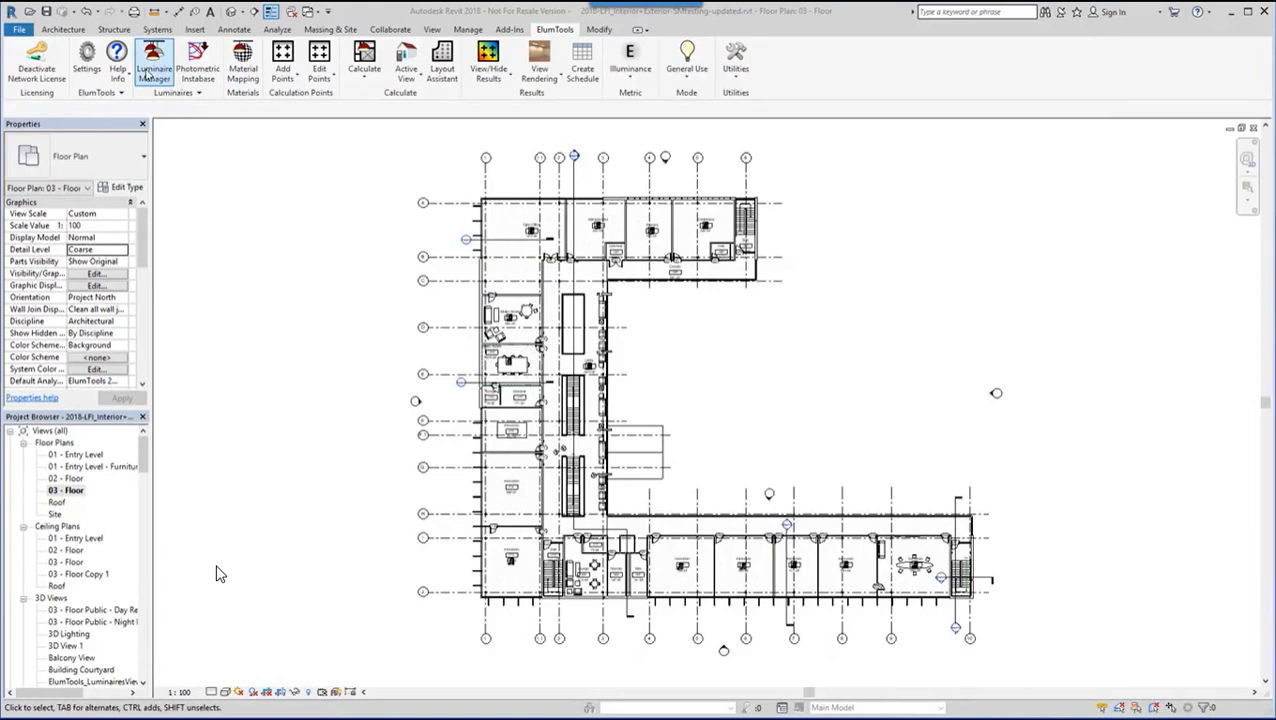
# Review the project's luminaire family types and instances in the Luminaire Manager, including the unused types and their light source distributions
pyautogui.click(148, 74)
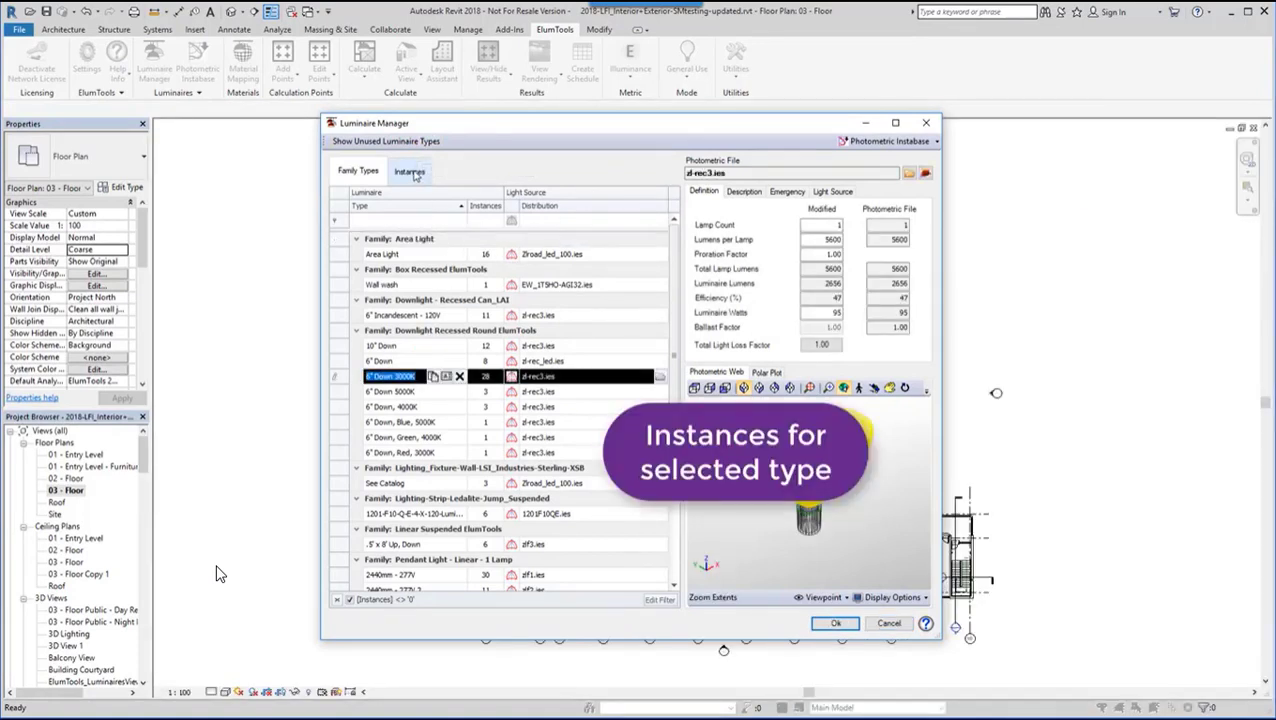
pyautogui.click(411, 171)
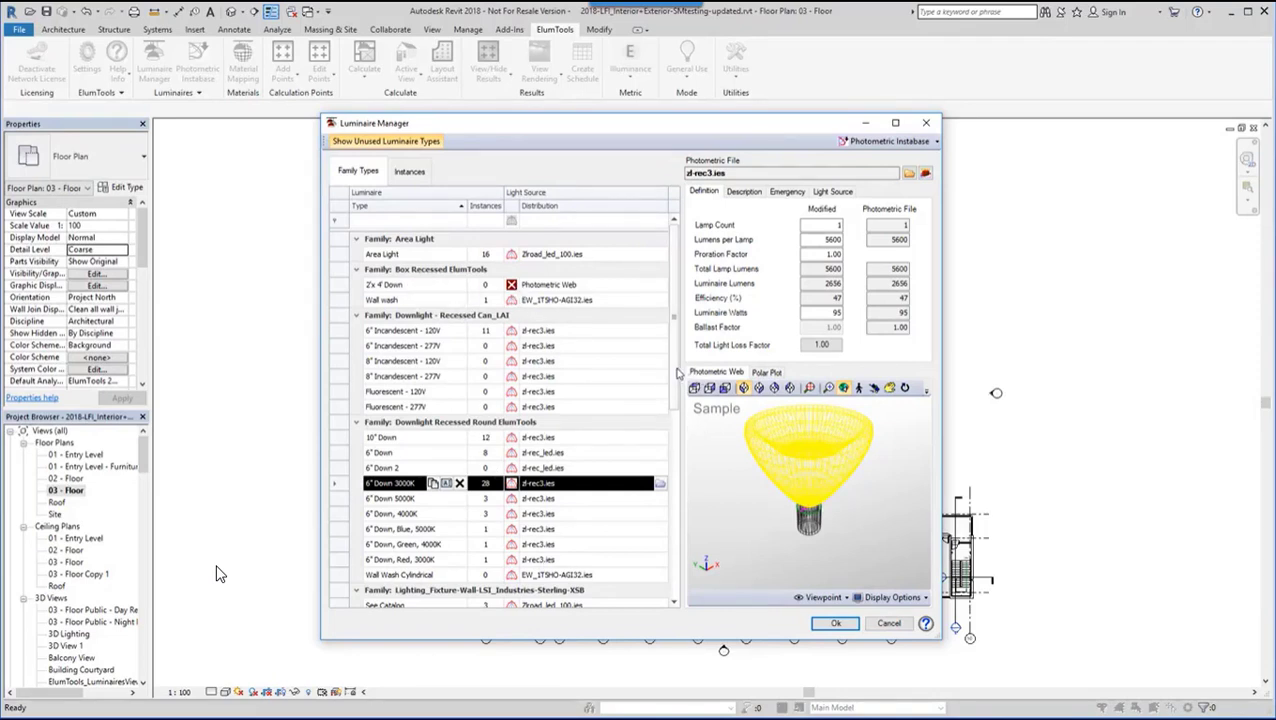
pyautogui.moveTo(675, 373); pyautogui.dragTo(684, 540)
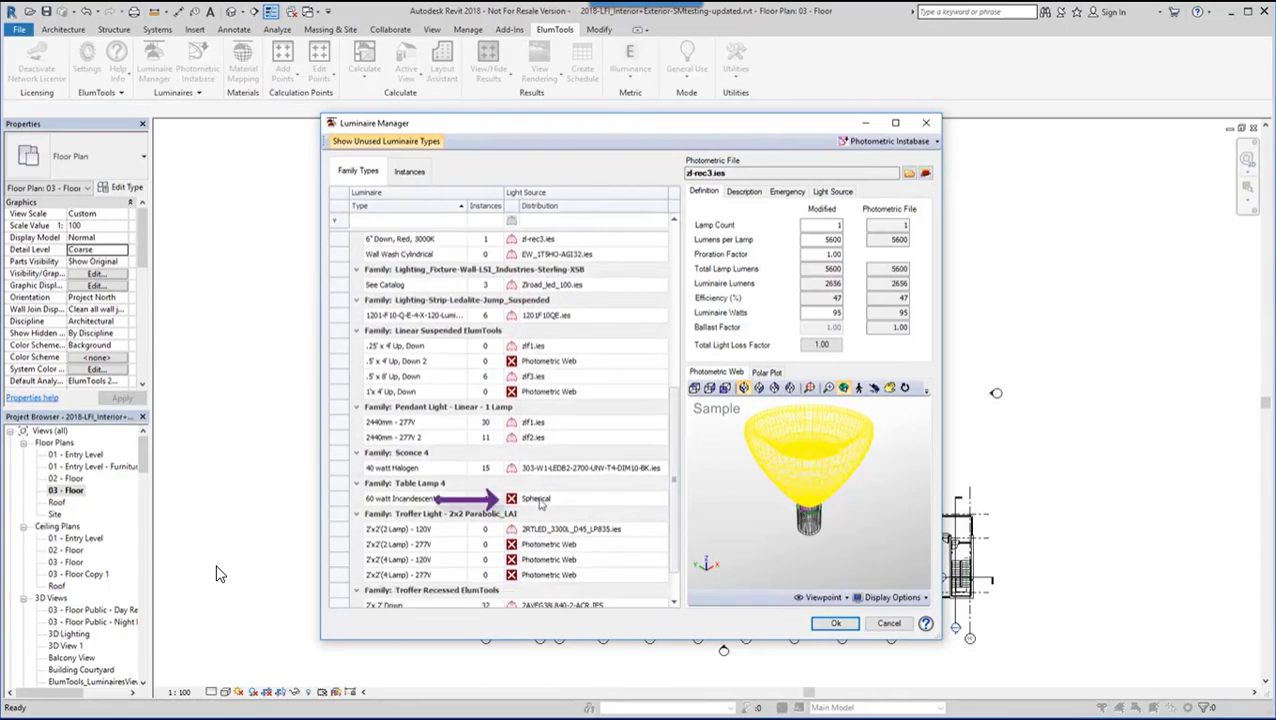
pyautogui.click(846, 625)
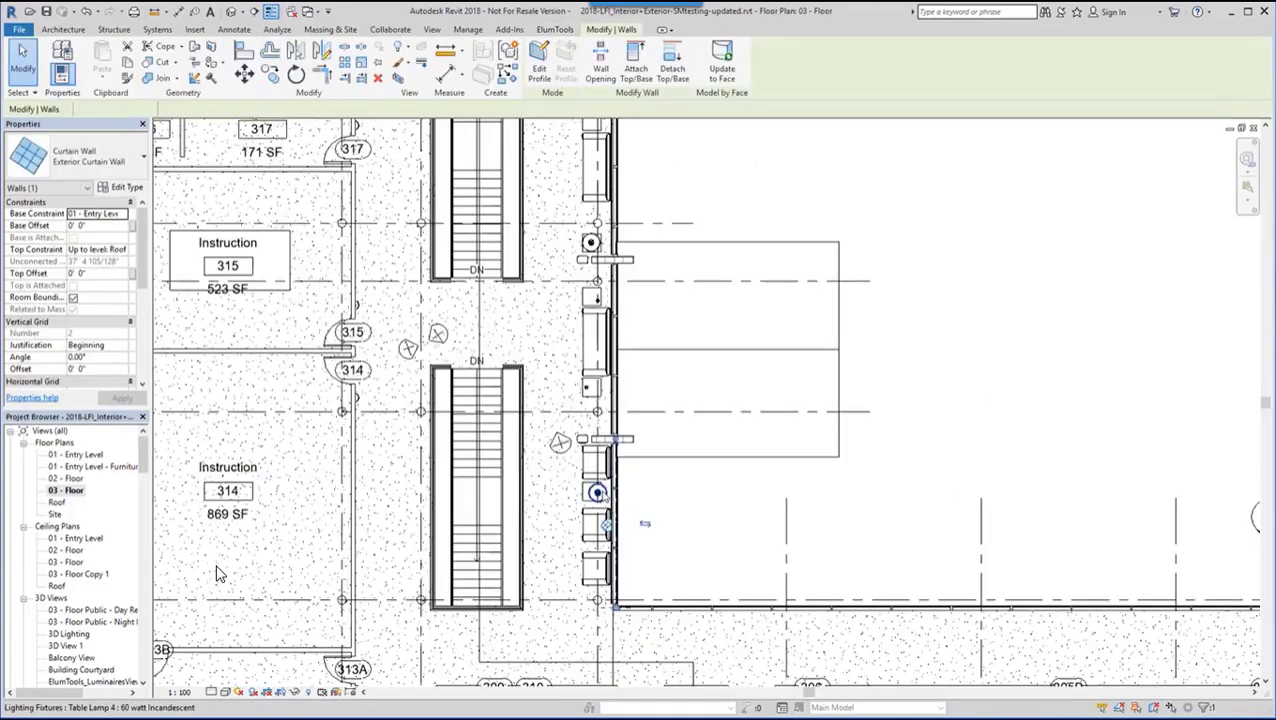
# Edit the Table Lamp 4 family so its light source uses a photometric web distribution, and load it back into the project
pyautogui.click(597, 491)
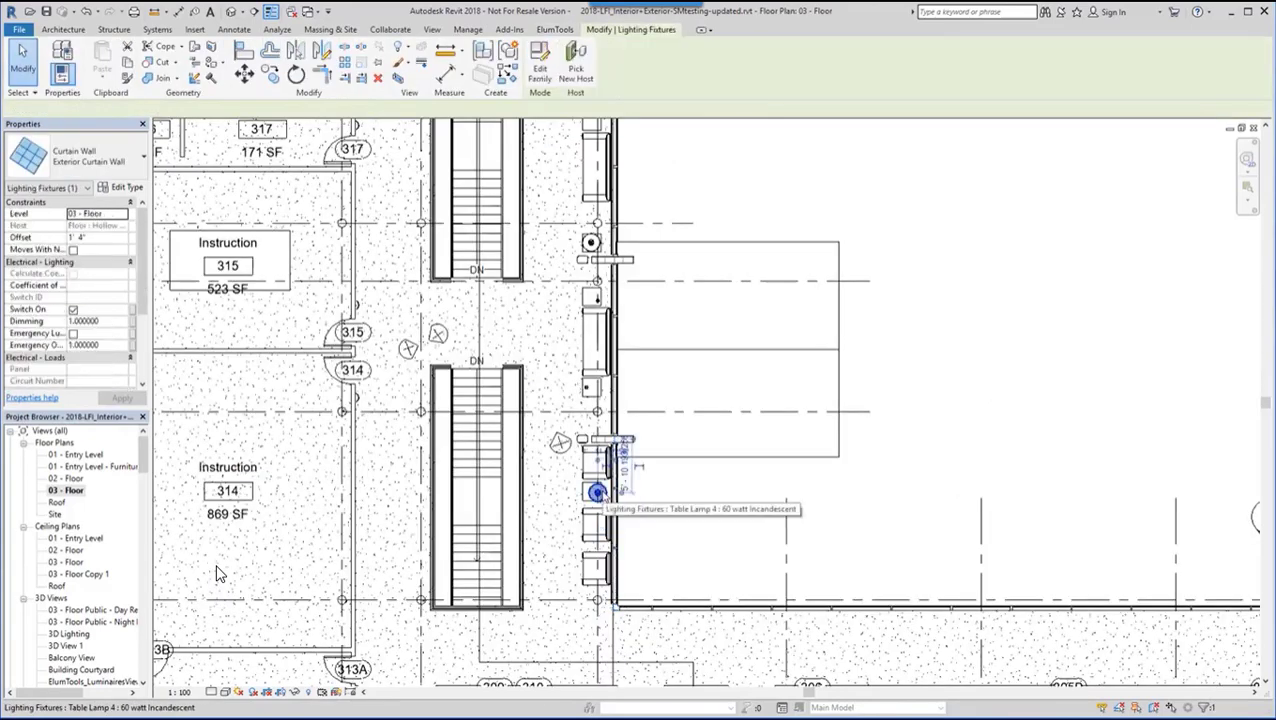
pyautogui.click(539, 68)
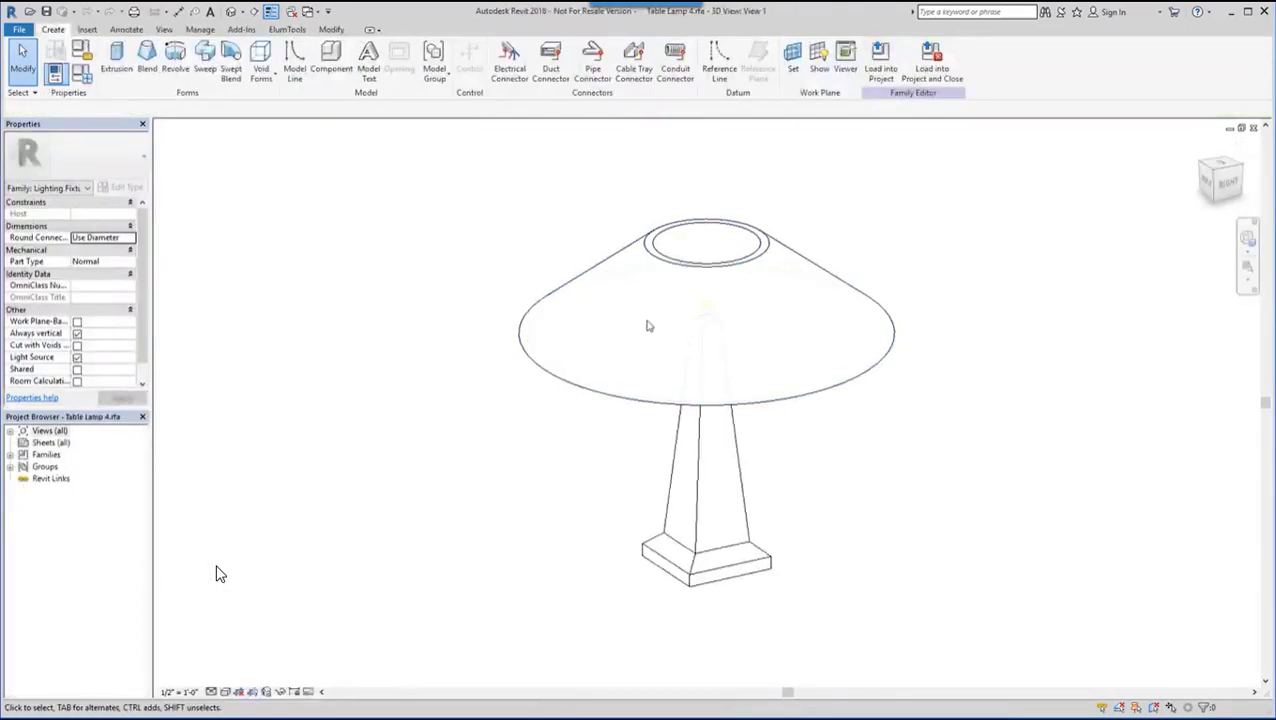
pyautogui.click(706, 306)
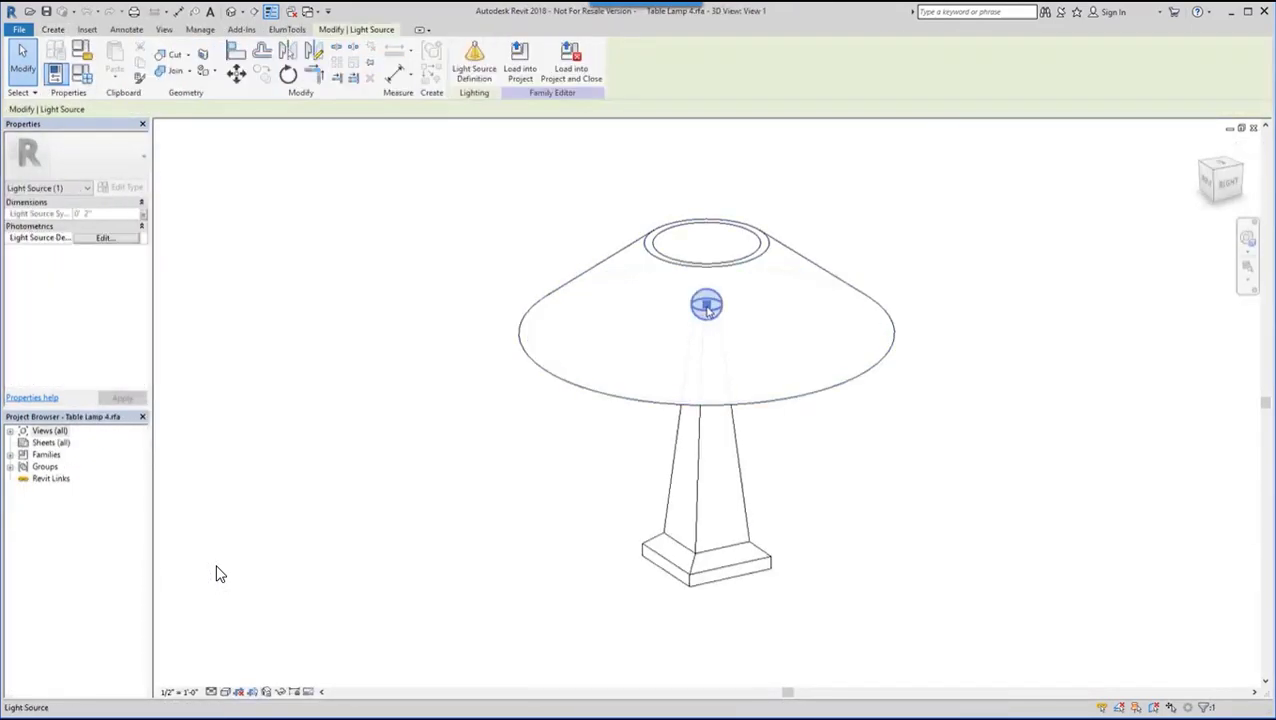
pyautogui.click(474, 62)
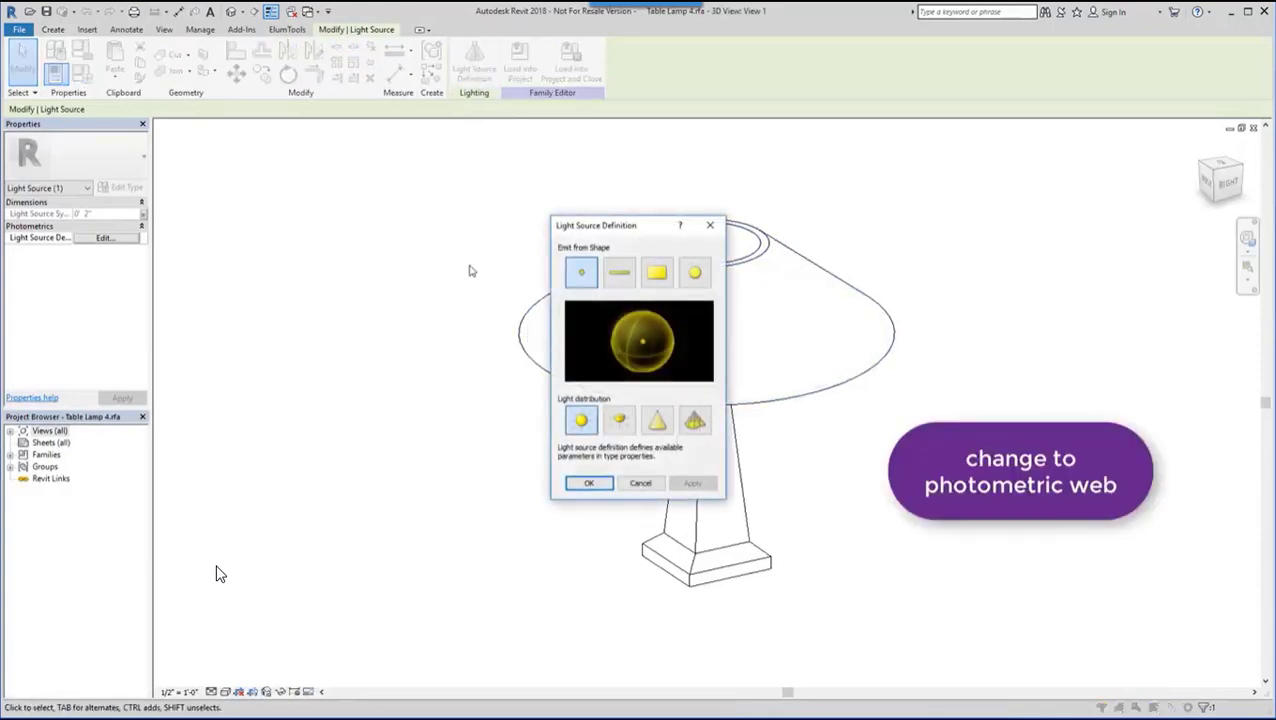
pyautogui.click(695, 420)
pyautogui.click(589, 483)
pyautogui.click(533, 129)
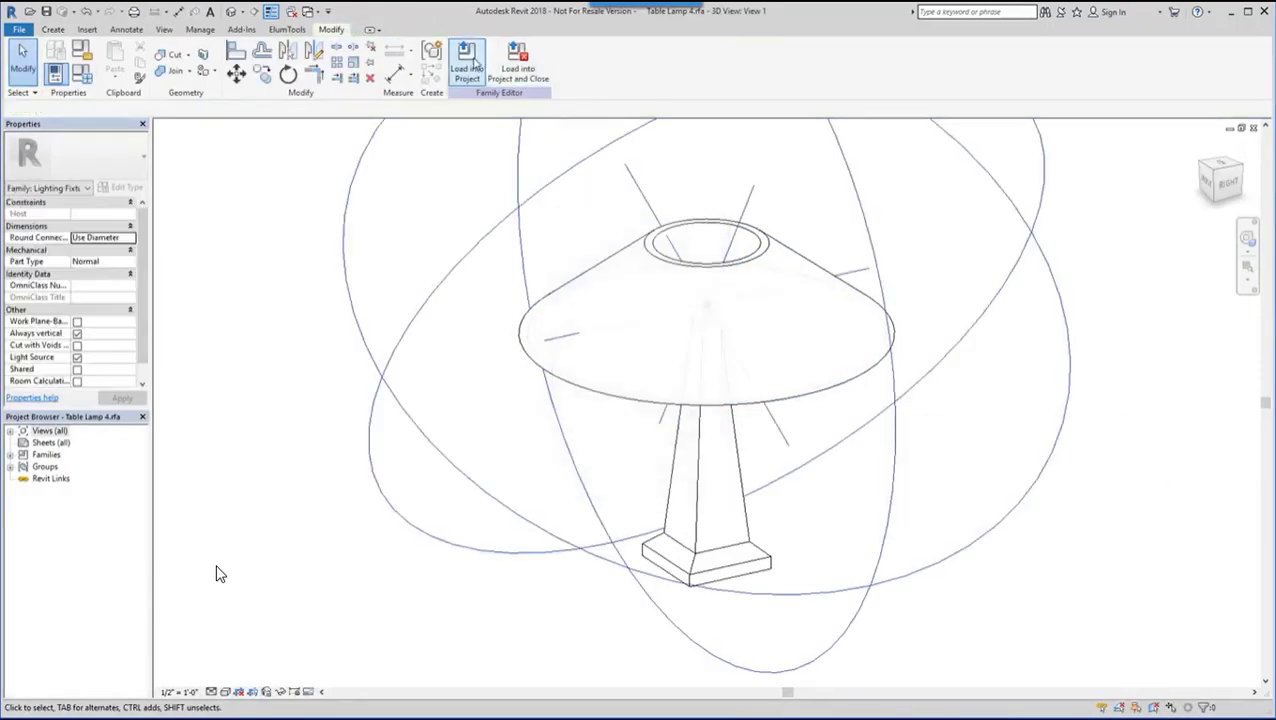
pyautogui.click(466, 62)
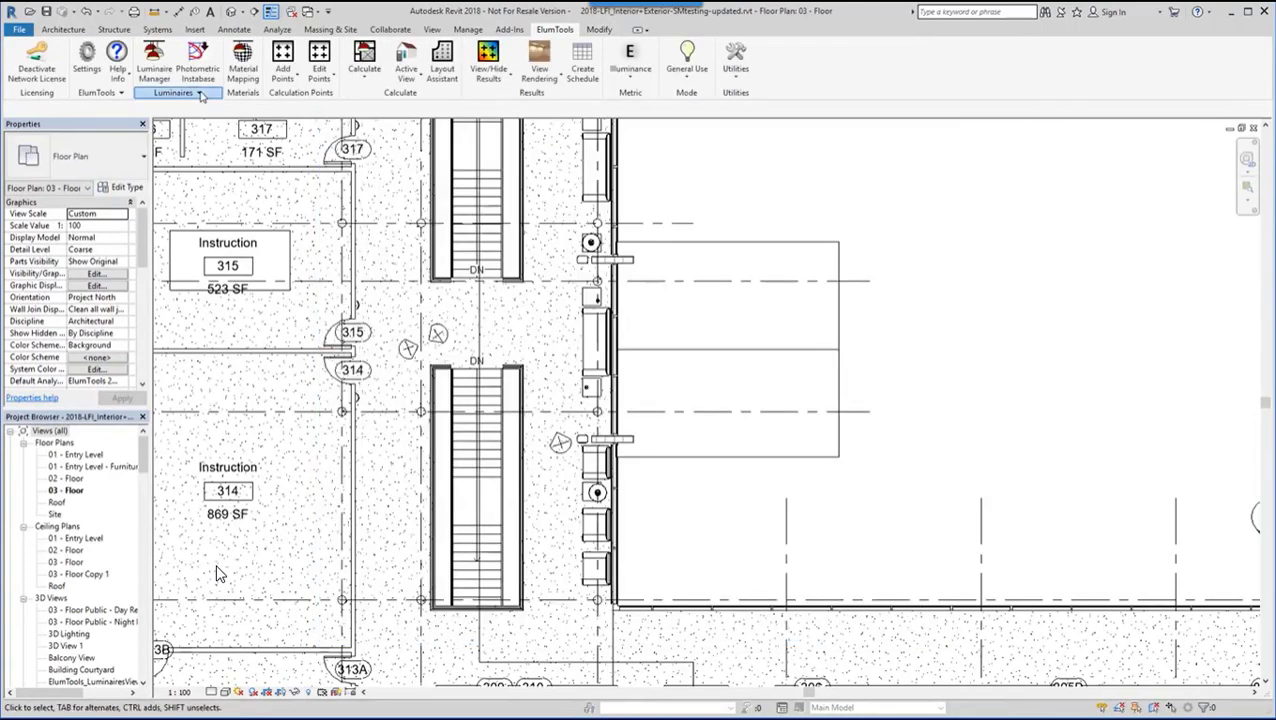
# Load the Highbay ElumTools family from the Industrial folder of the US Imperial ElumTools luminaire families into the project
pyautogui.click(198, 92)
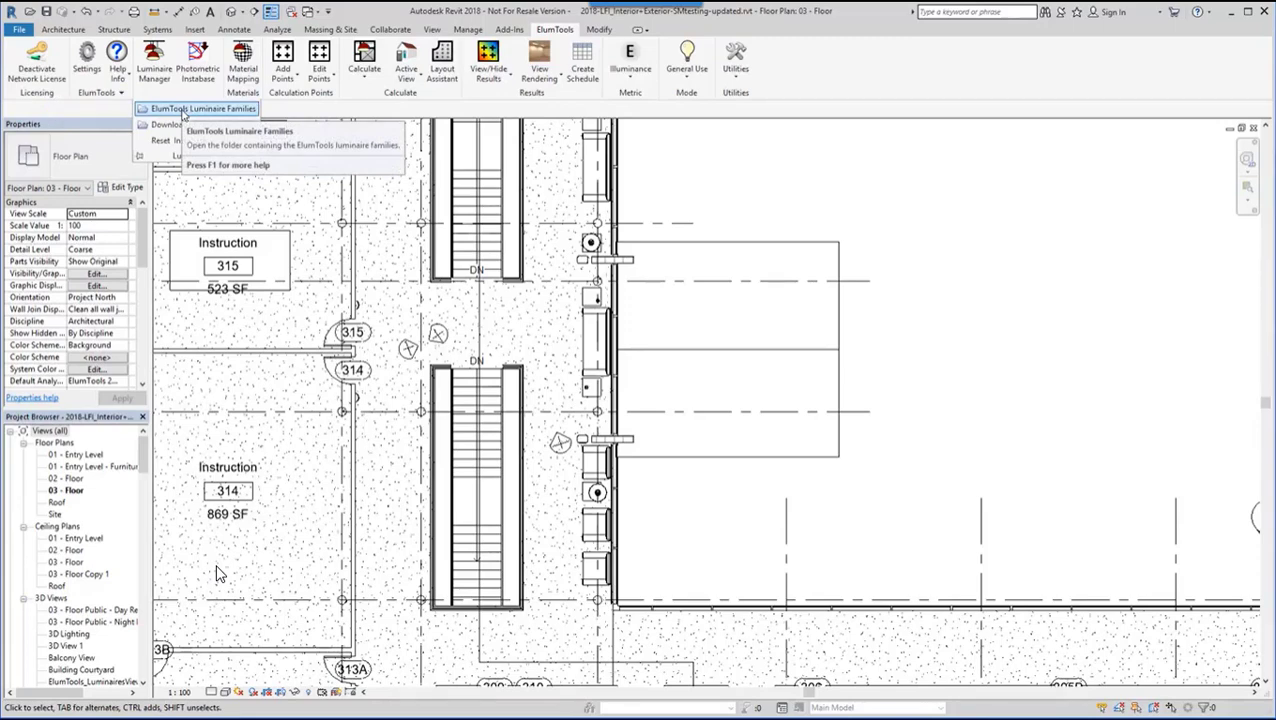
pyautogui.click(183, 113)
pyautogui.doubleClick(535, 257)
pyautogui.doubleClick(538, 274)
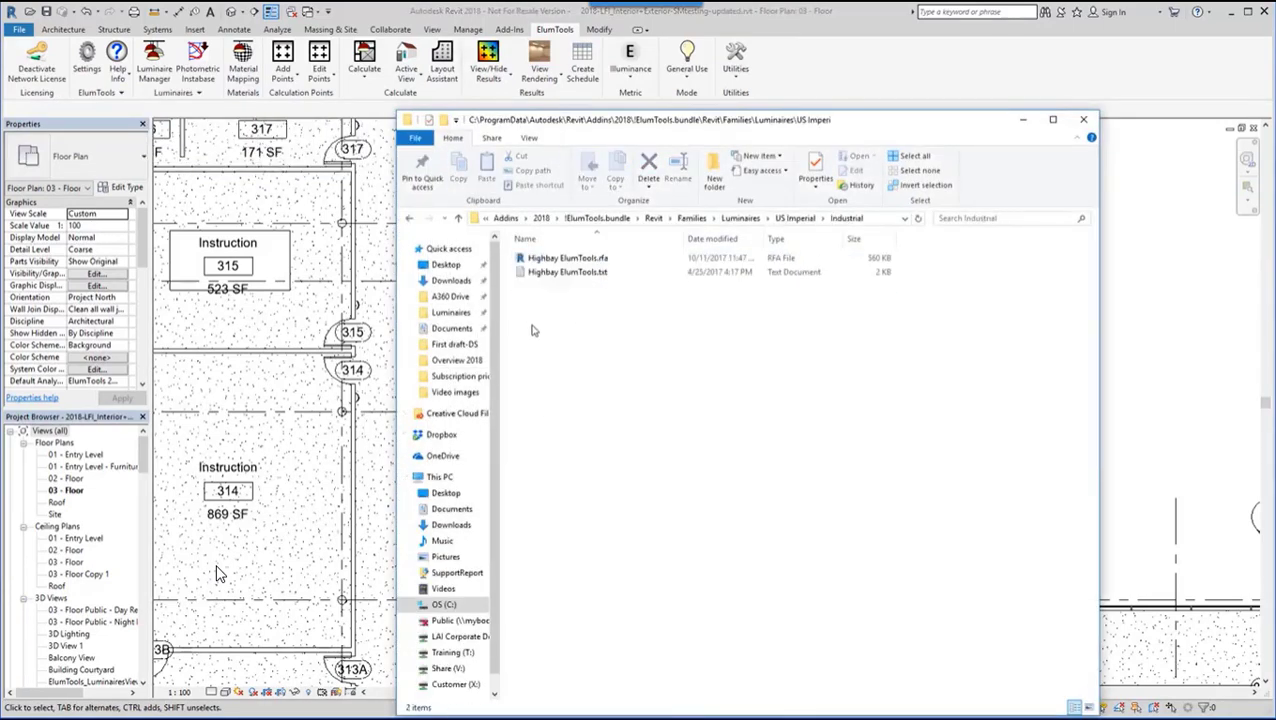
pyautogui.moveTo(533, 330); pyautogui.dragTo(590, 254)
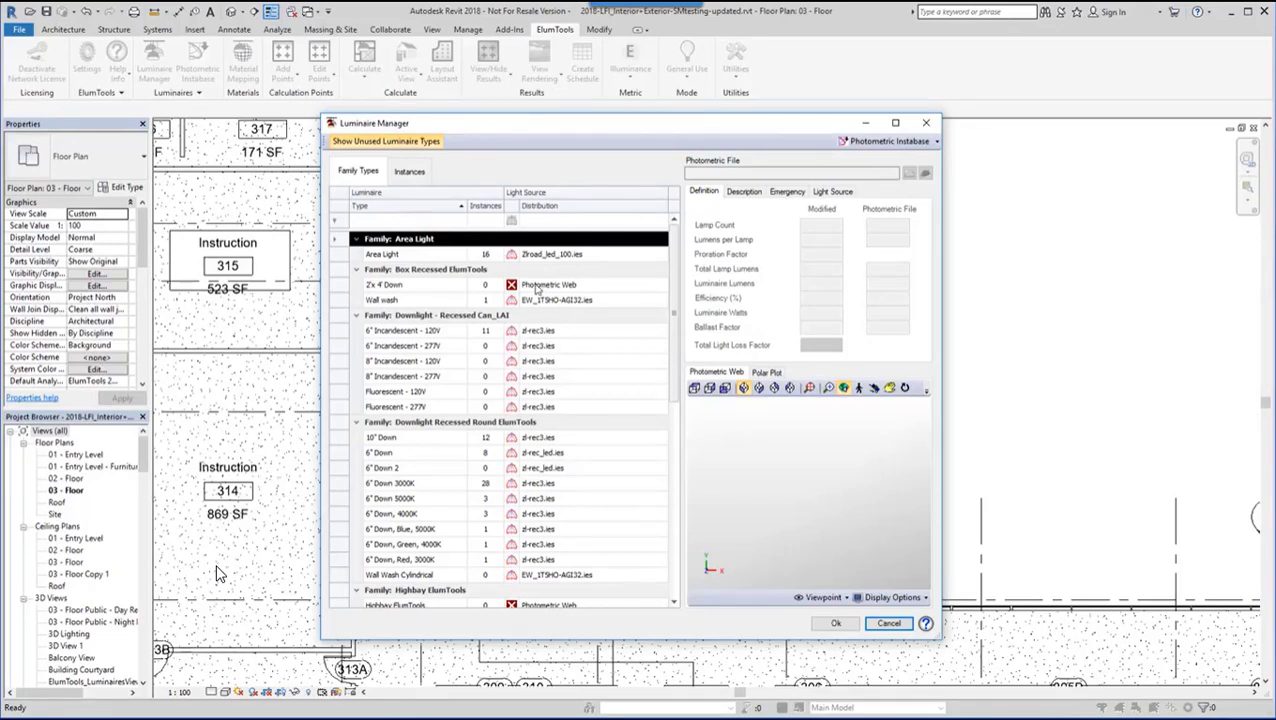
# Pick BLG-D24-232-W48AW.IES from the Photometric Instabase for the Box Recessed 2'x 4' Down type and accept the Luminaire Manager changes
pyautogui.click(605, 287)
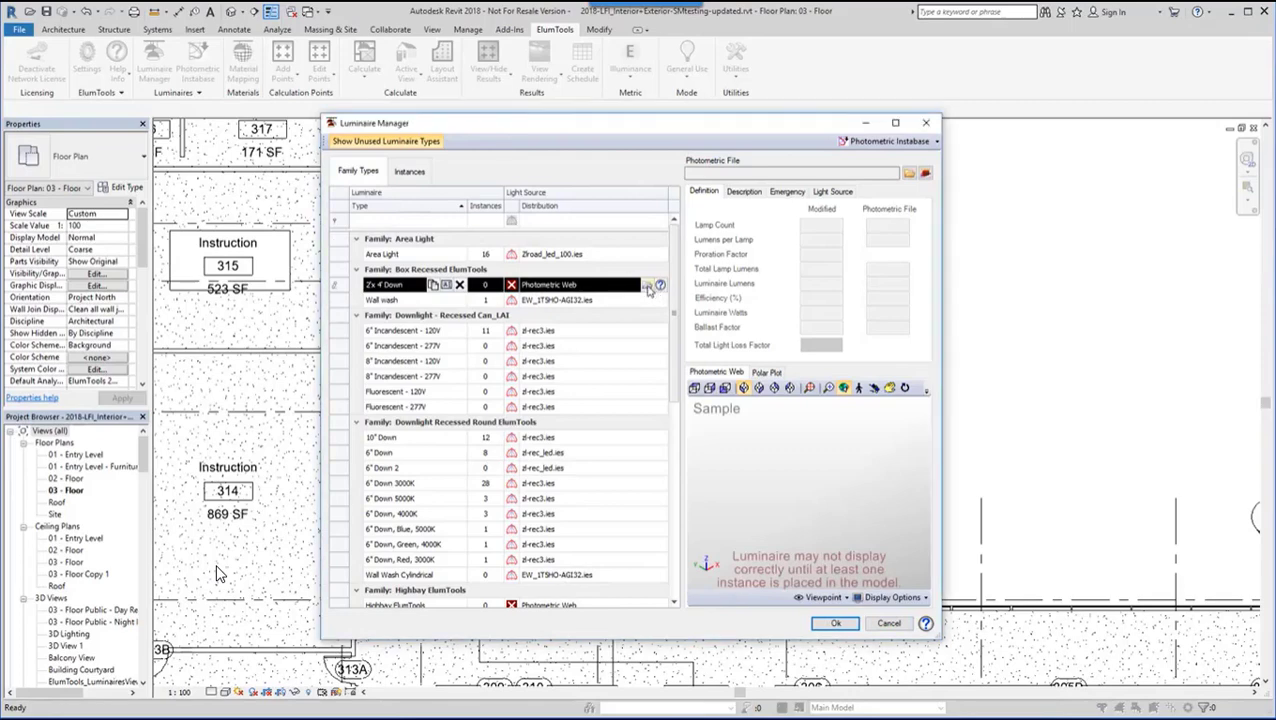
pyautogui.click(647, 286)
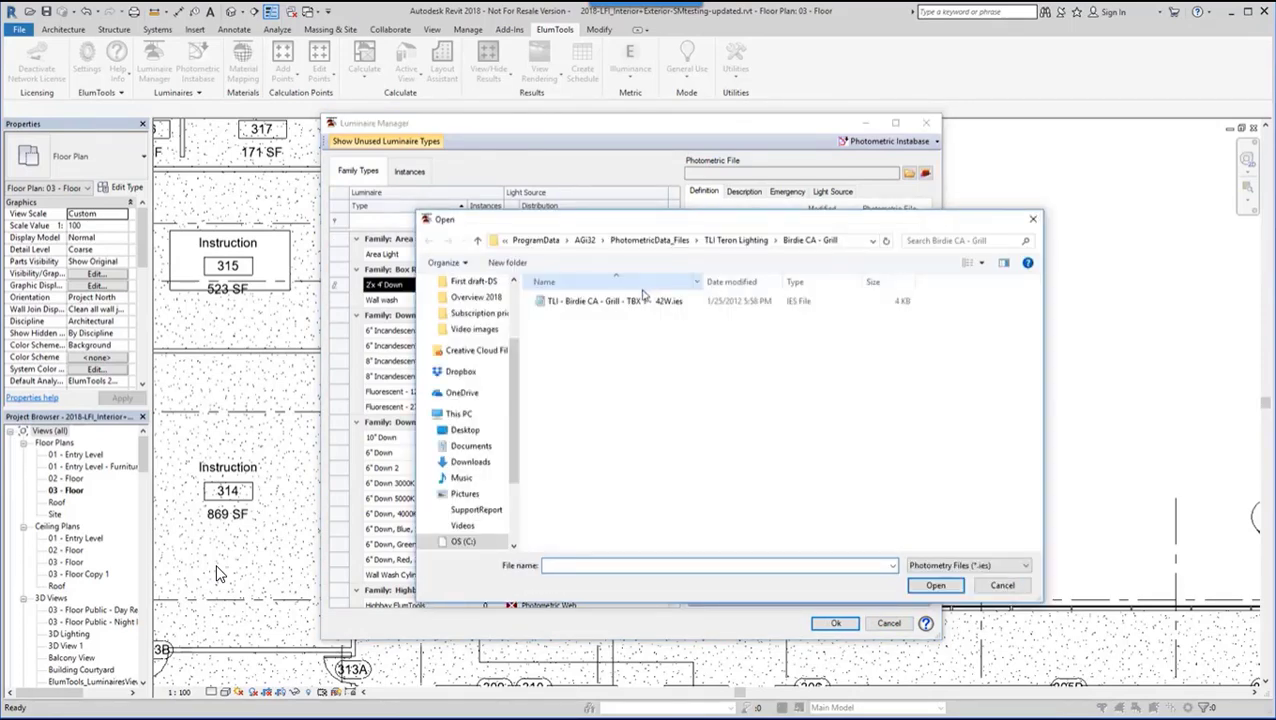
pyautogui.click(630, 244)
pyautogui.doubleClick(630, 244)
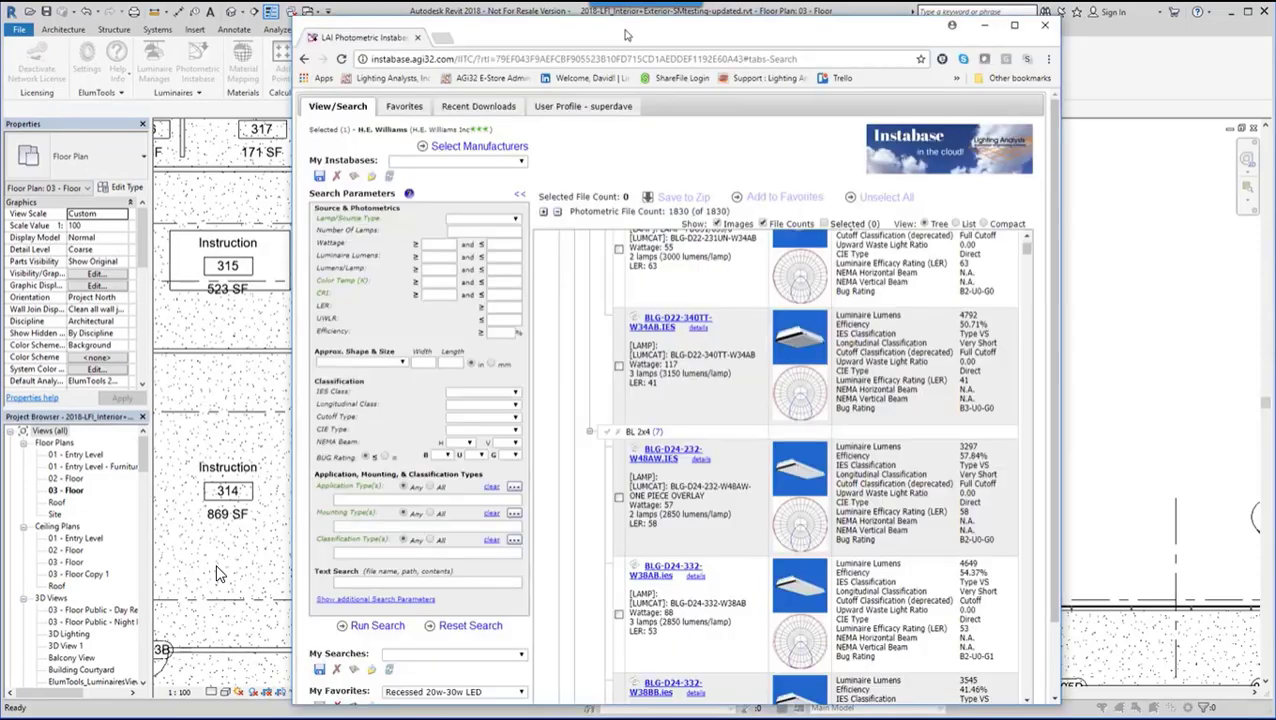
pyautogui.moveTo(627, 35); pyautogui.dragTo(983, 22)
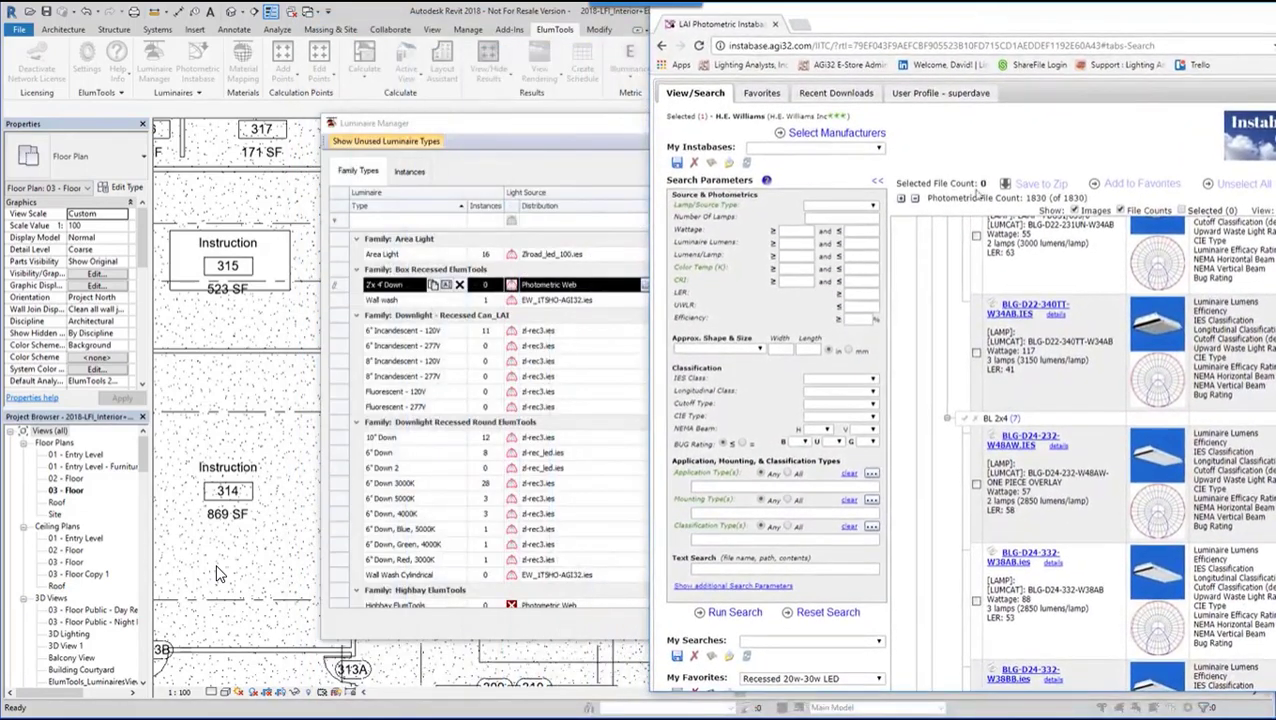
pyautogui.click(1040, 443)
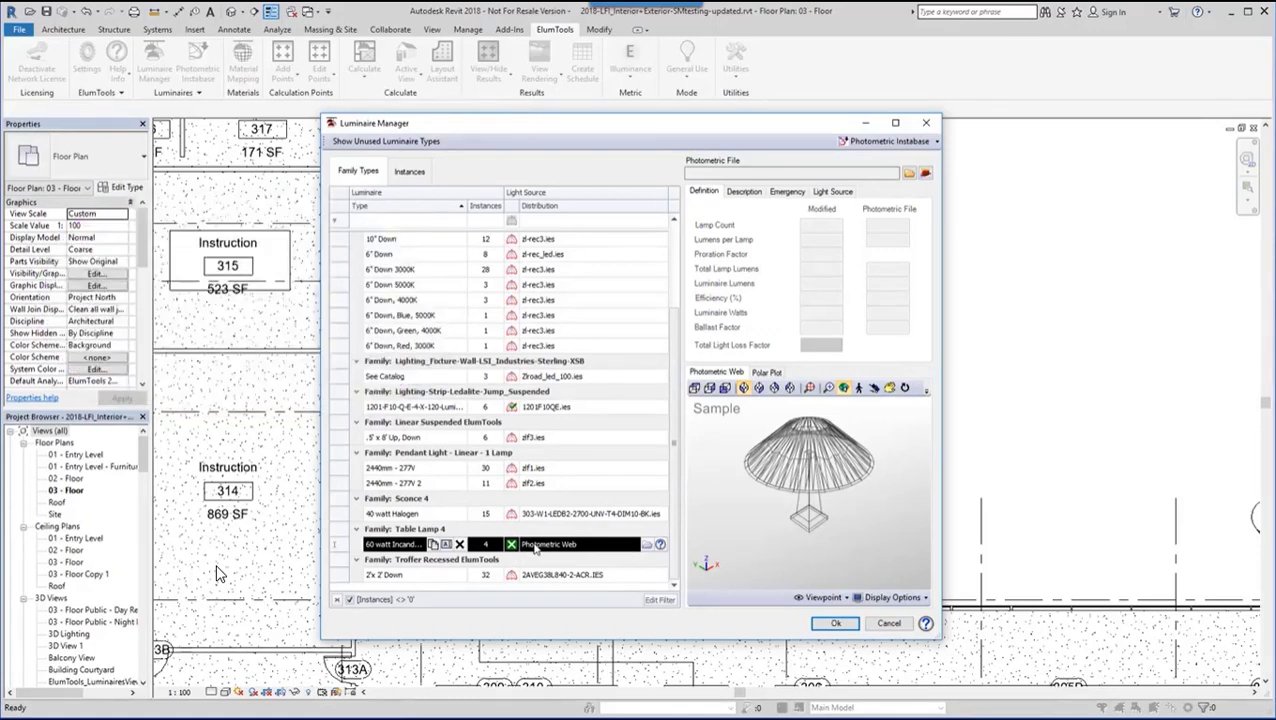
pyautogui.click(835, 623)
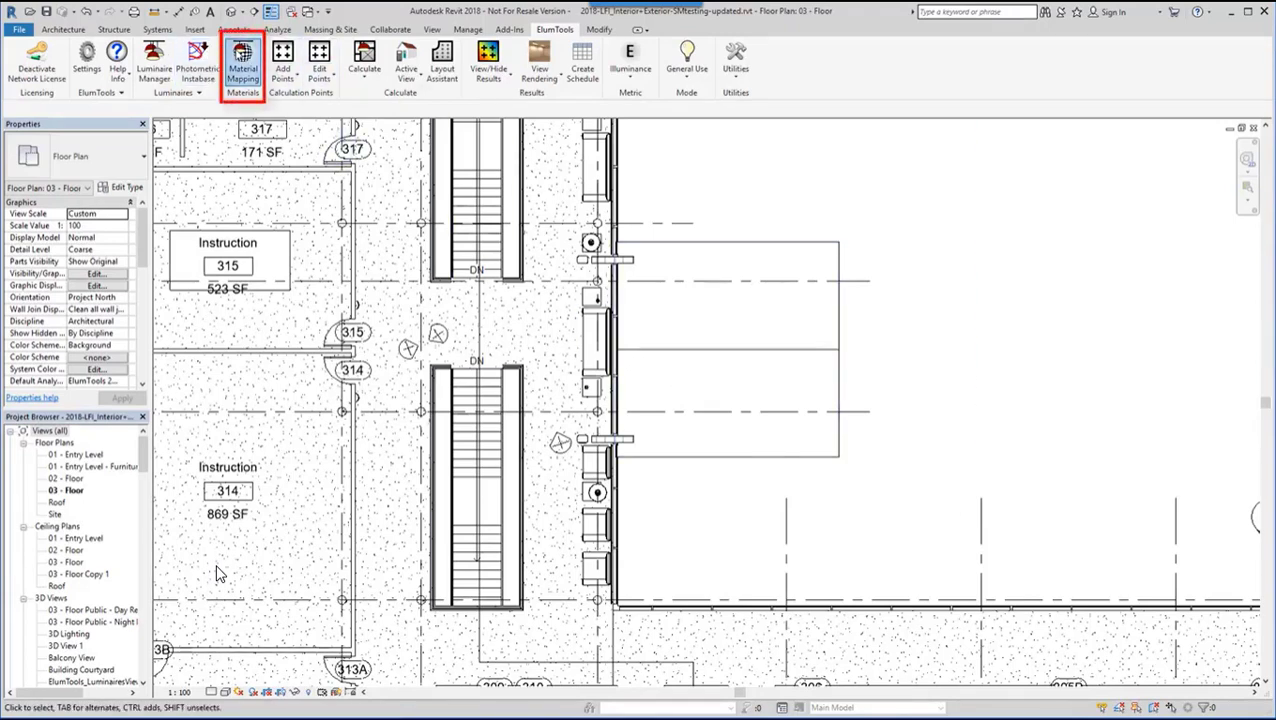
# Enable the category overrides for Floors, Walls and Ceilings in the ElumTools material mapping and accept them
pyautogui.click(243, 64)
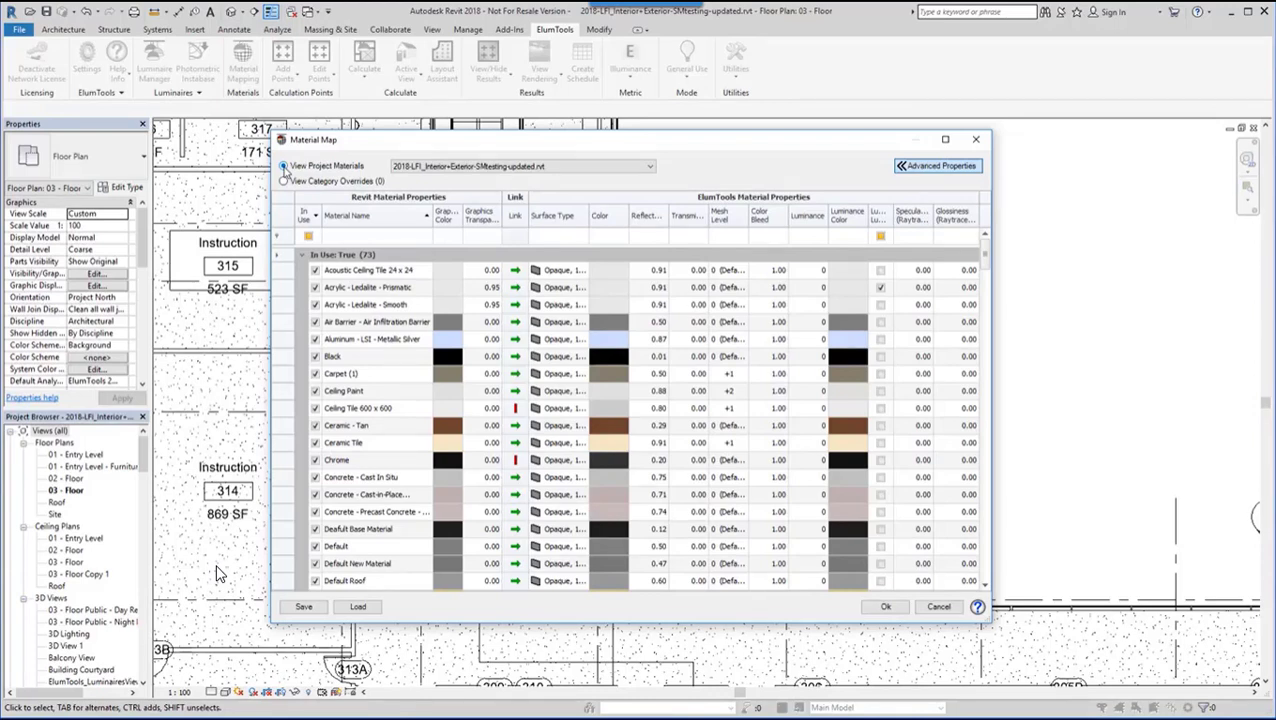
pyautogui.click(640, 408)
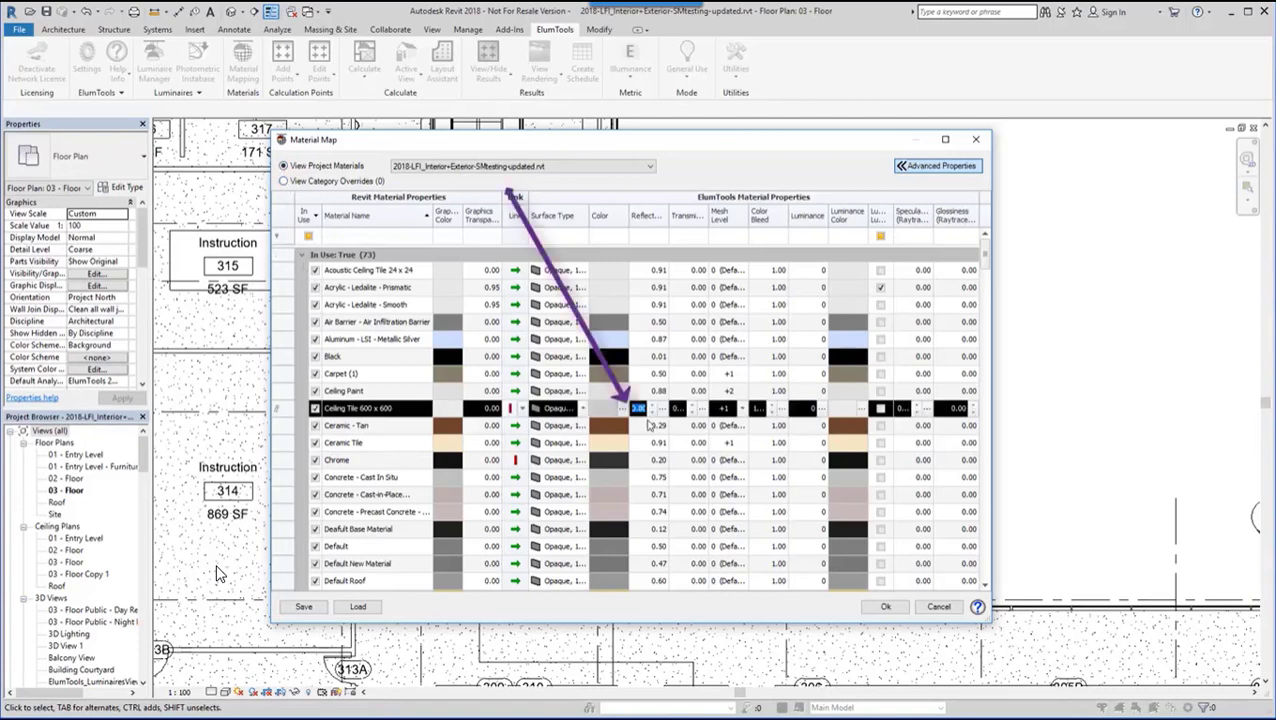
pyautogui.click(305, 183)
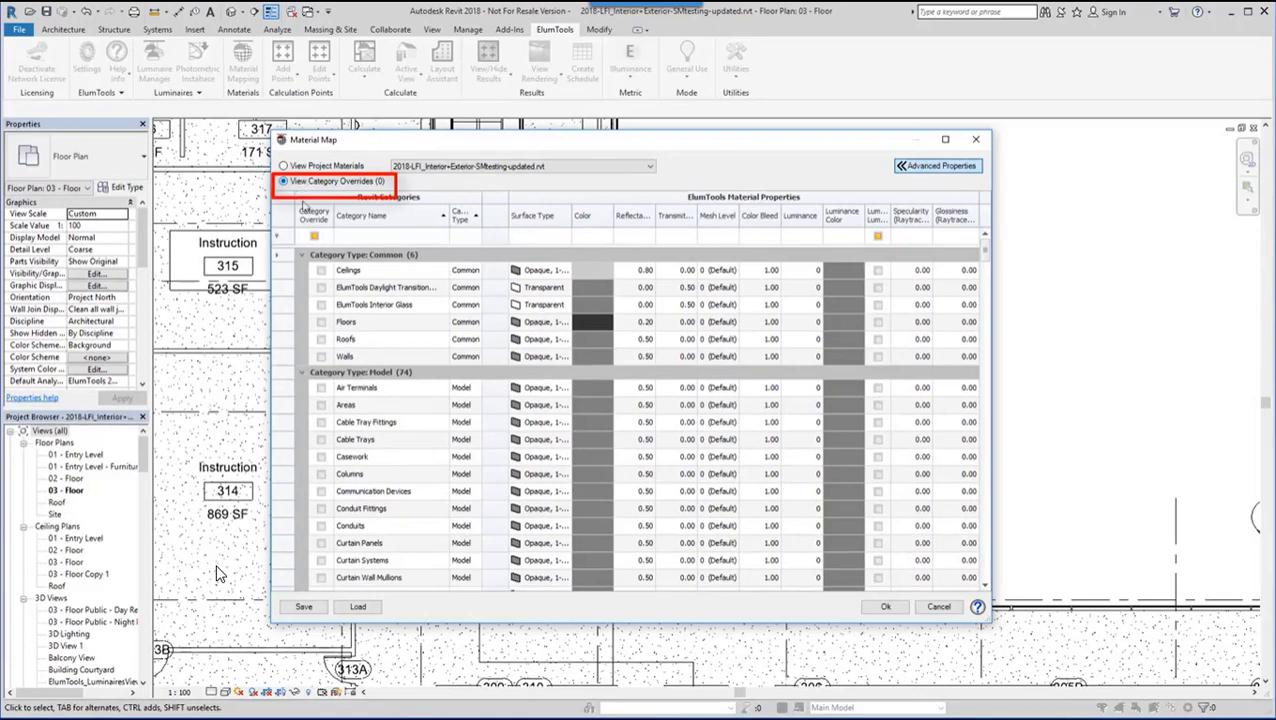
pyautogui.click(321, 322)
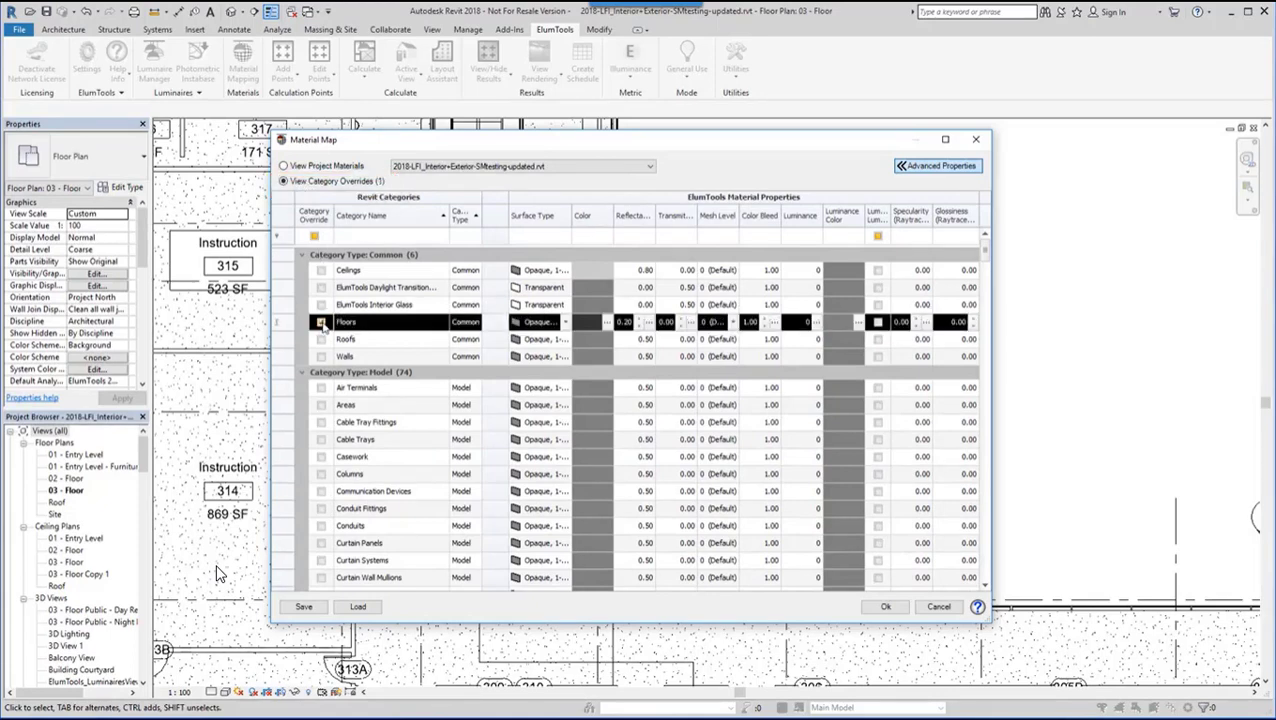
pyautogui.click(321, 356)
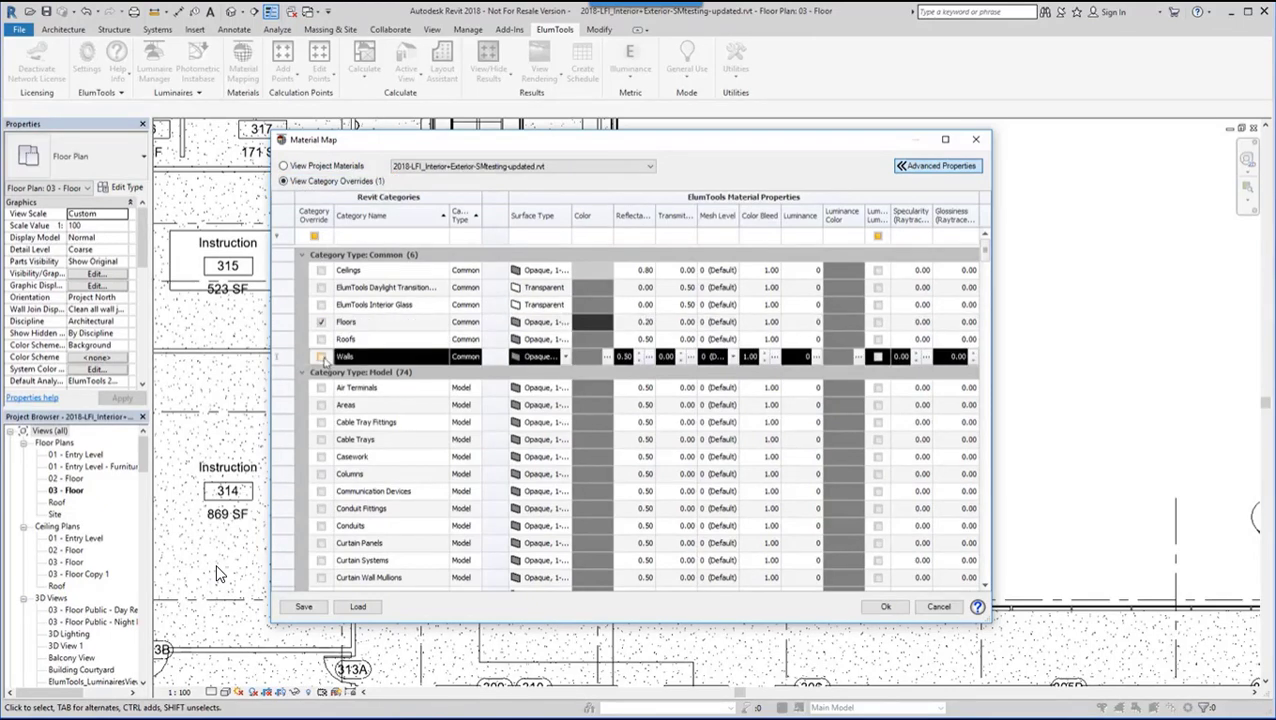
pyautogui.click(321, 270)
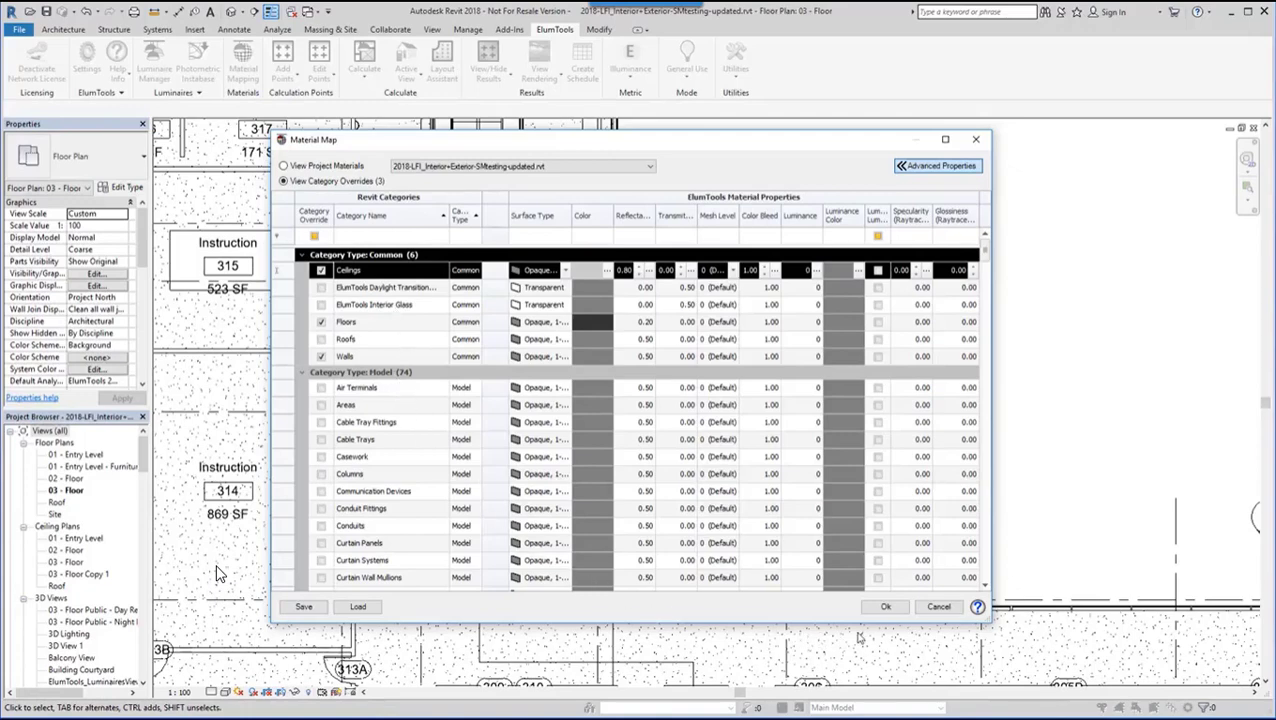
pyautogui.click(885, 606)
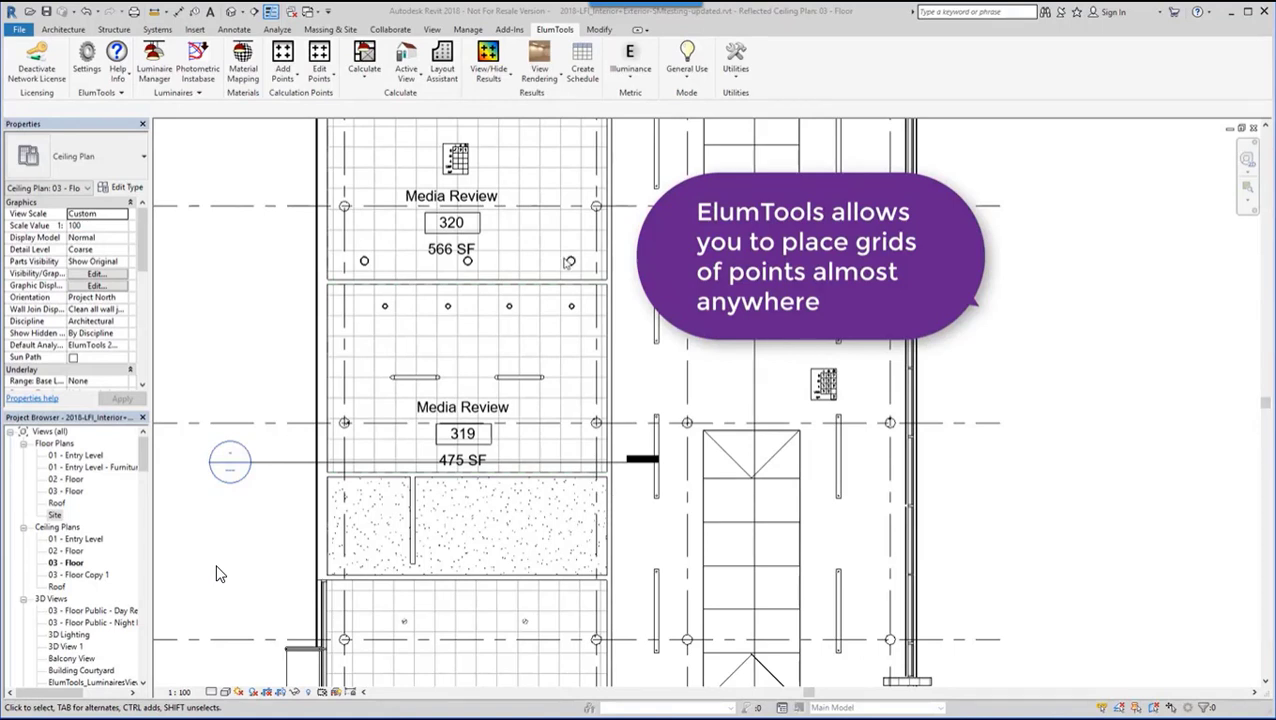
# Add room-based calculation points to Media Review 319 with a workplane height of 1 ft
pyautogui.click(296, 76)
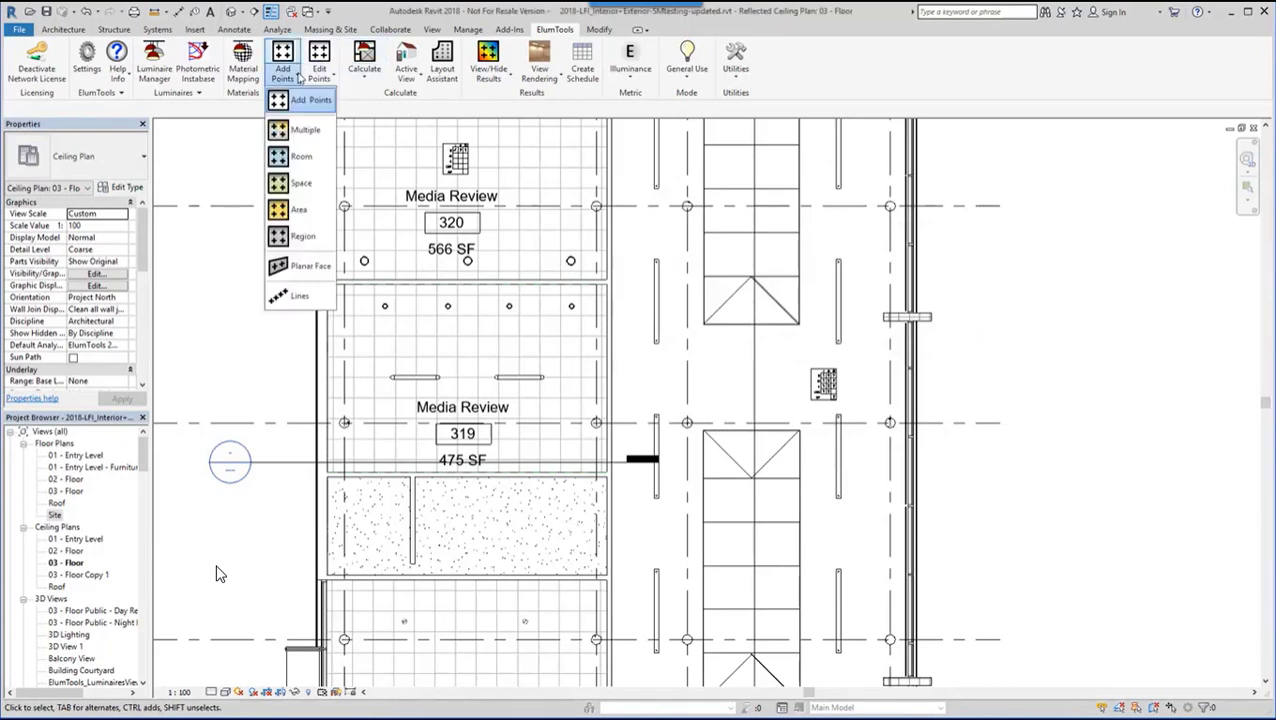
pyautogui.click(296, 157)
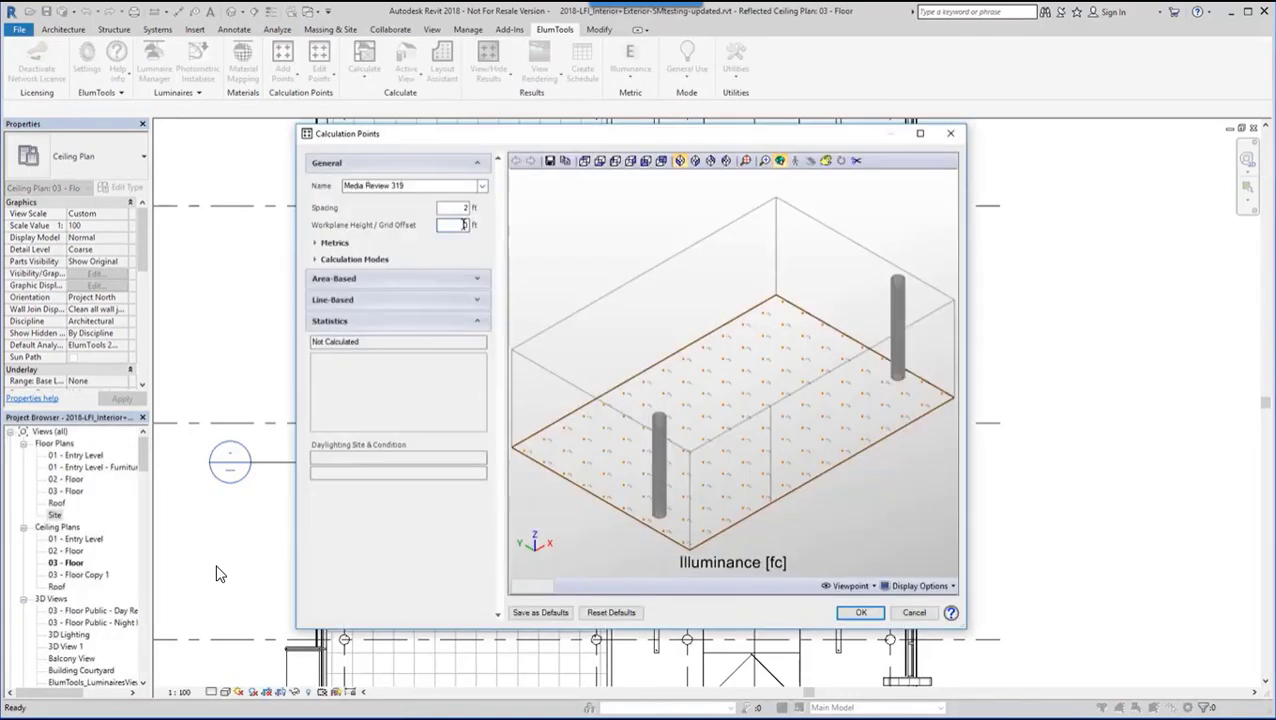
pyautogui.write('1')
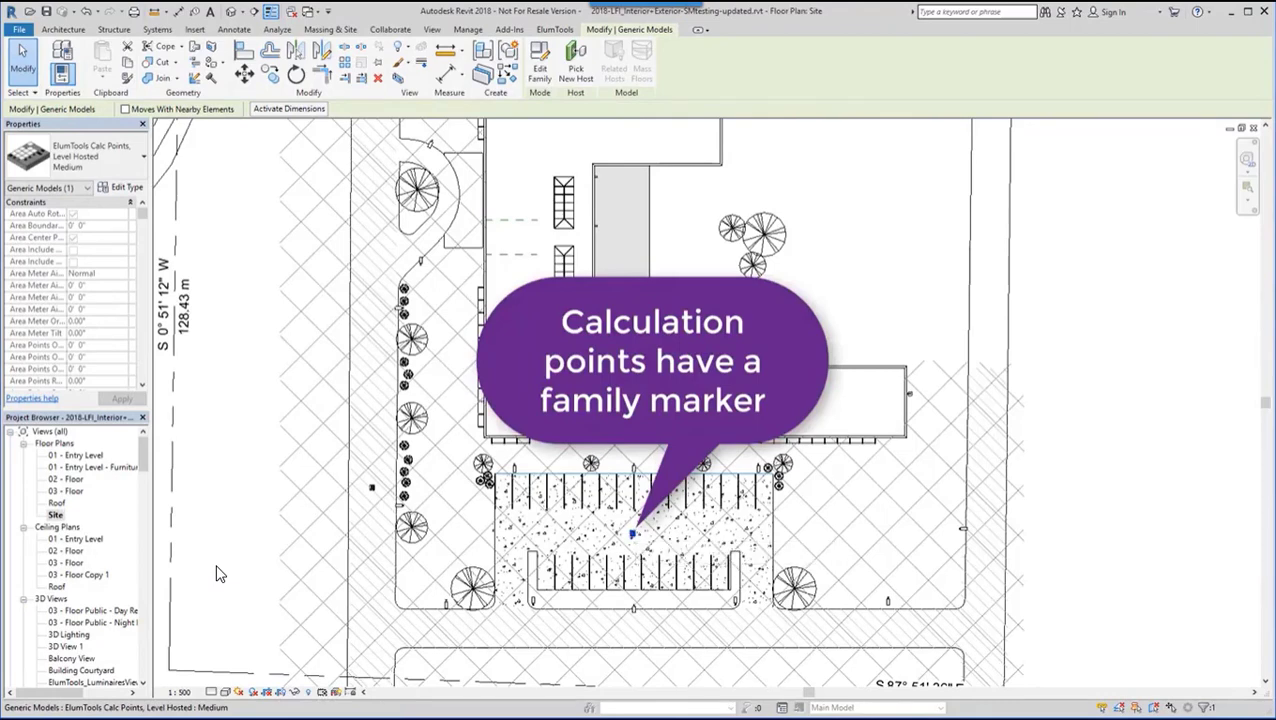
# Open the selected parking lot calculation points on the site plan for editing
pyautogui.click(554, 29)
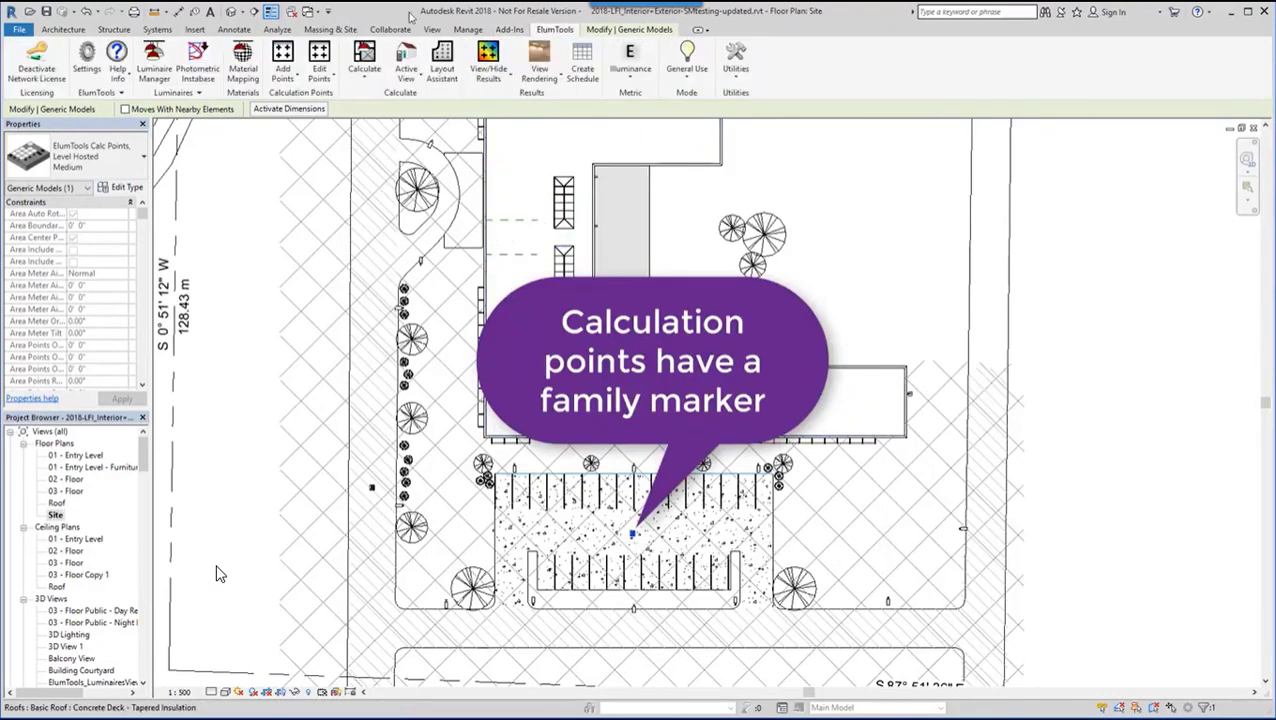
pyautogui.click(319, 58)
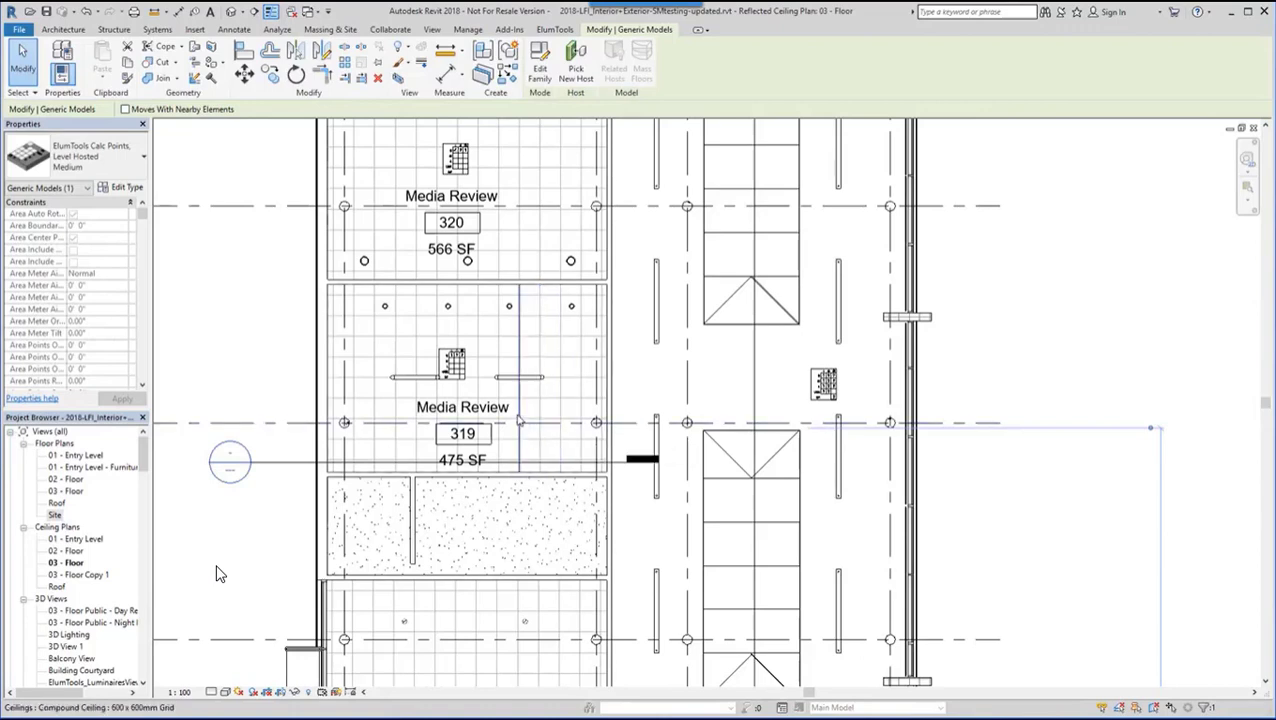
# Place face-hosted calculation points on the wall between Media Review 319 and Media Review 320
pyautogui.click(570, 30)
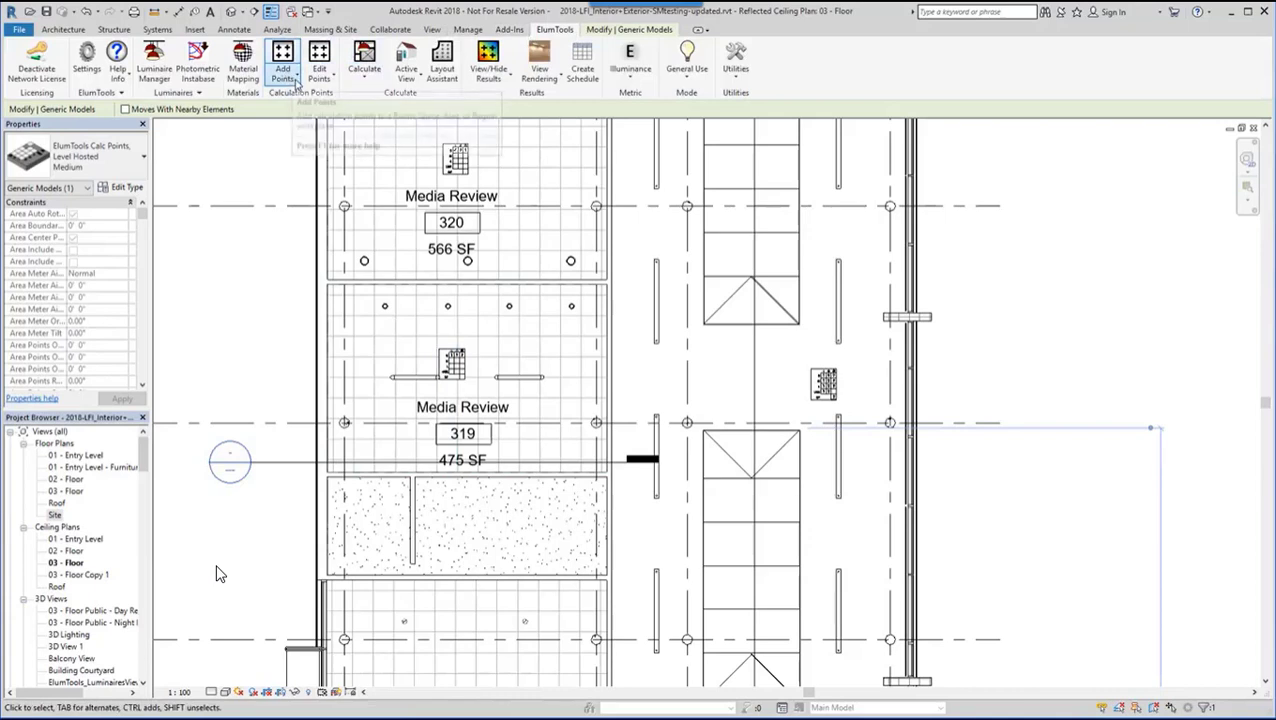
pyautogui.click(294, 82)
pyautogui.click(305, 265)
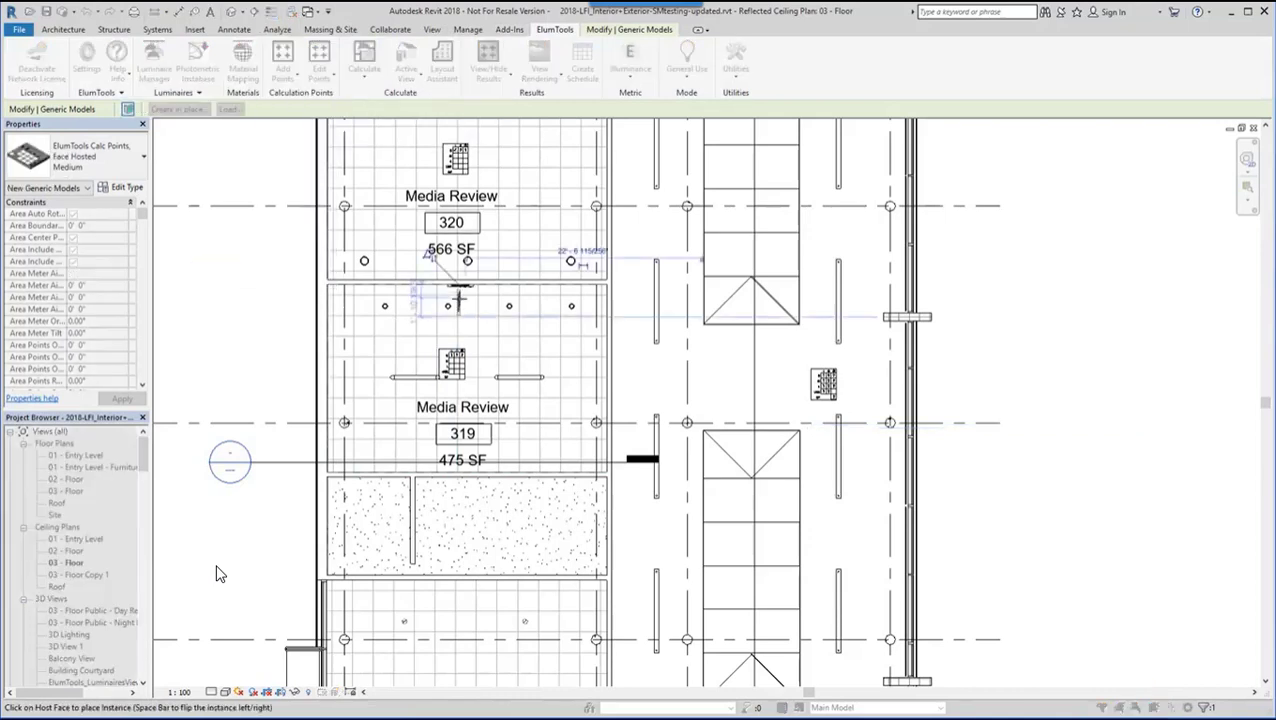
pyautogui.click(458, 298)
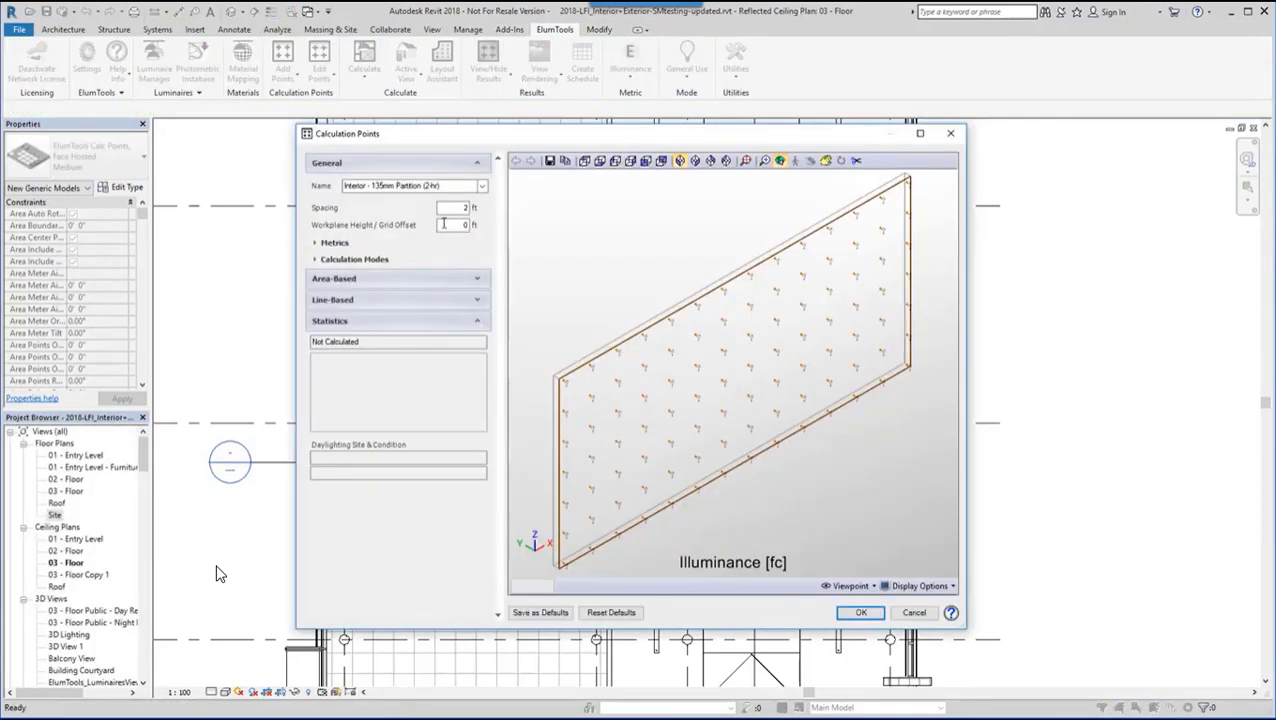
# Set the wall calculation points to a spacing of 1 ft and a grid offset of 1 ft, and accept them
pyautogui.doubleClick(459, 207)
pyautogui.write('1')
pyautogui.press('Tab')
pyautogui.moveTo(461, 226); pyautogui.dragTo(476, 230)
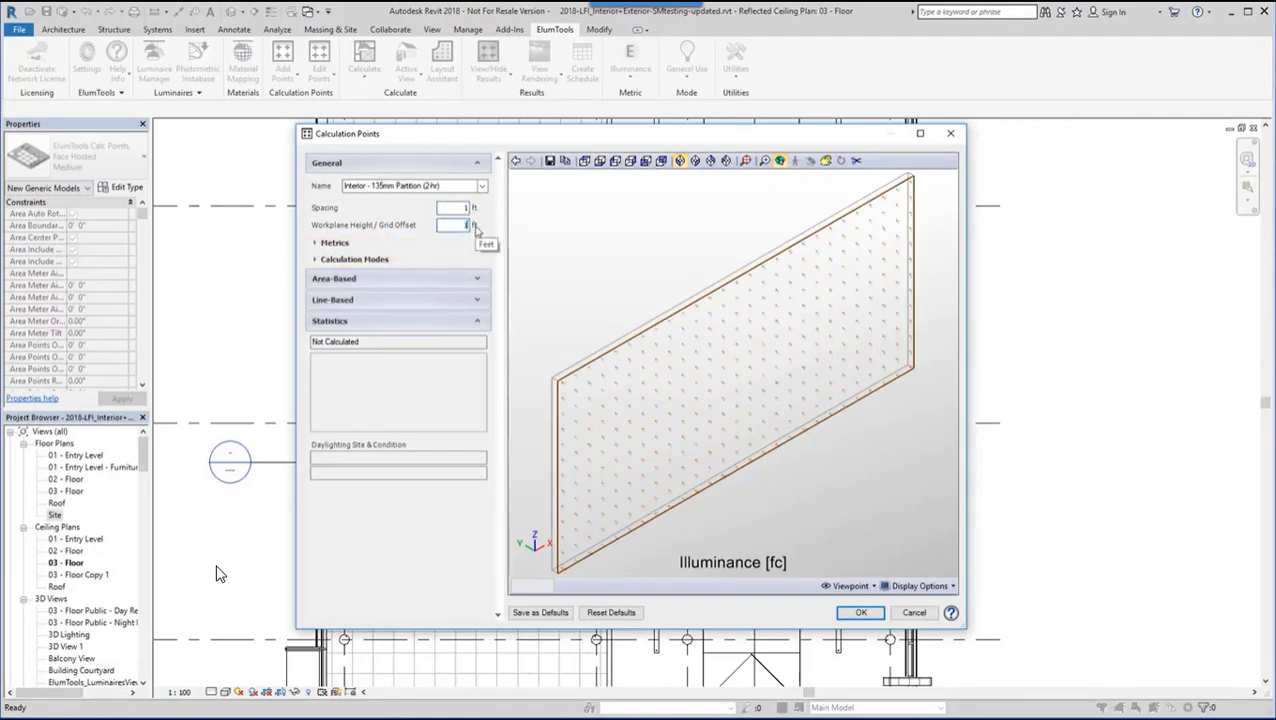
pyautogui.write('1')
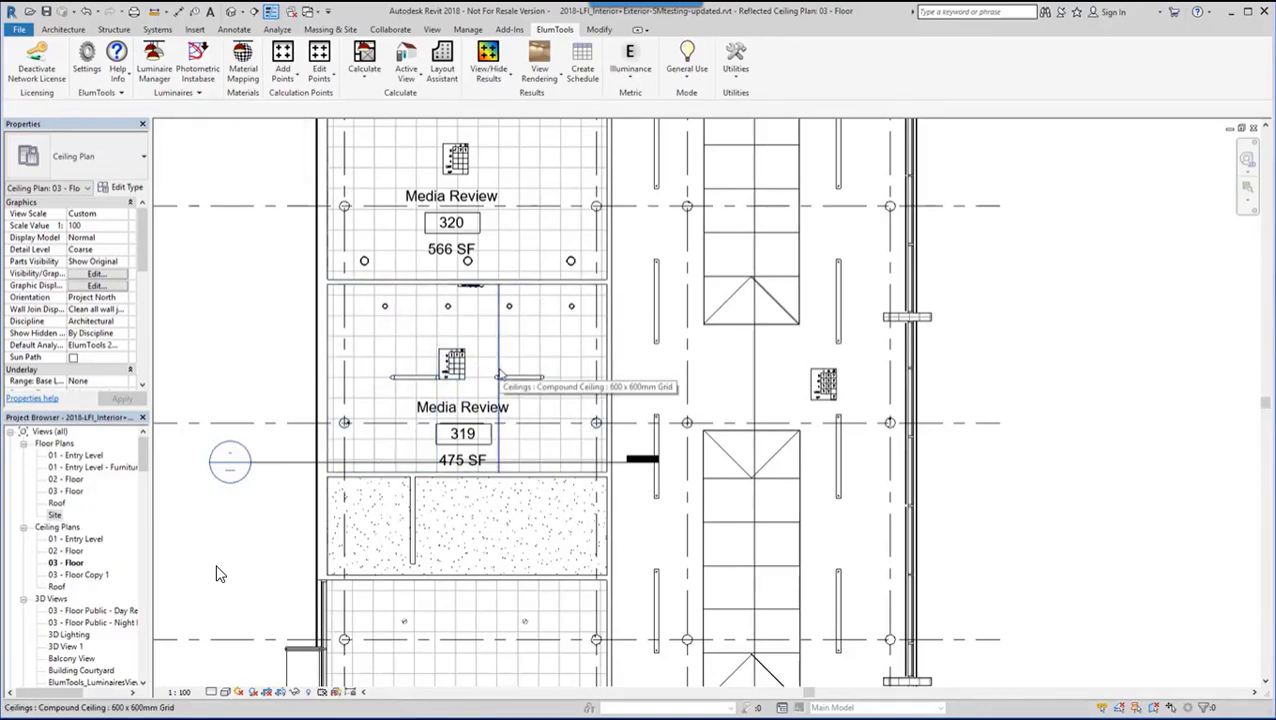
# Calculate the active 3D View 1 of the stairwell and inspect its lighting result up close
pyautogui.click(364, 84)
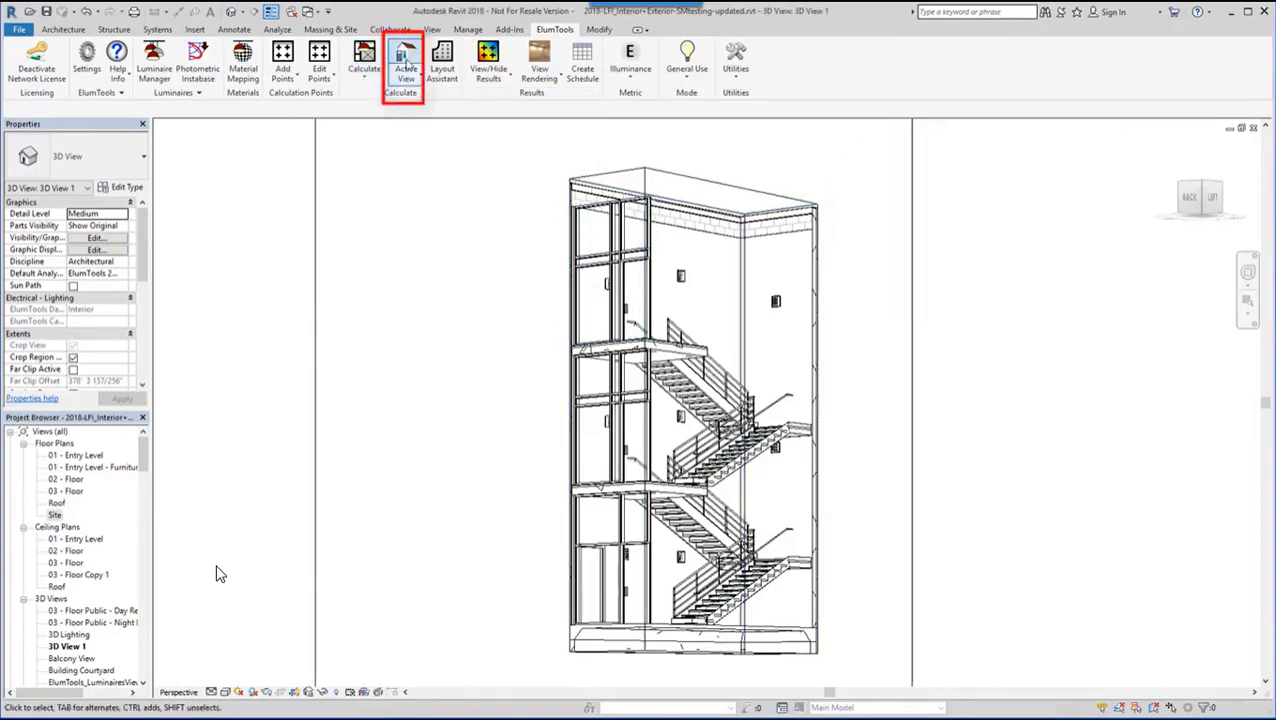
pyautogui.click(405, 65)
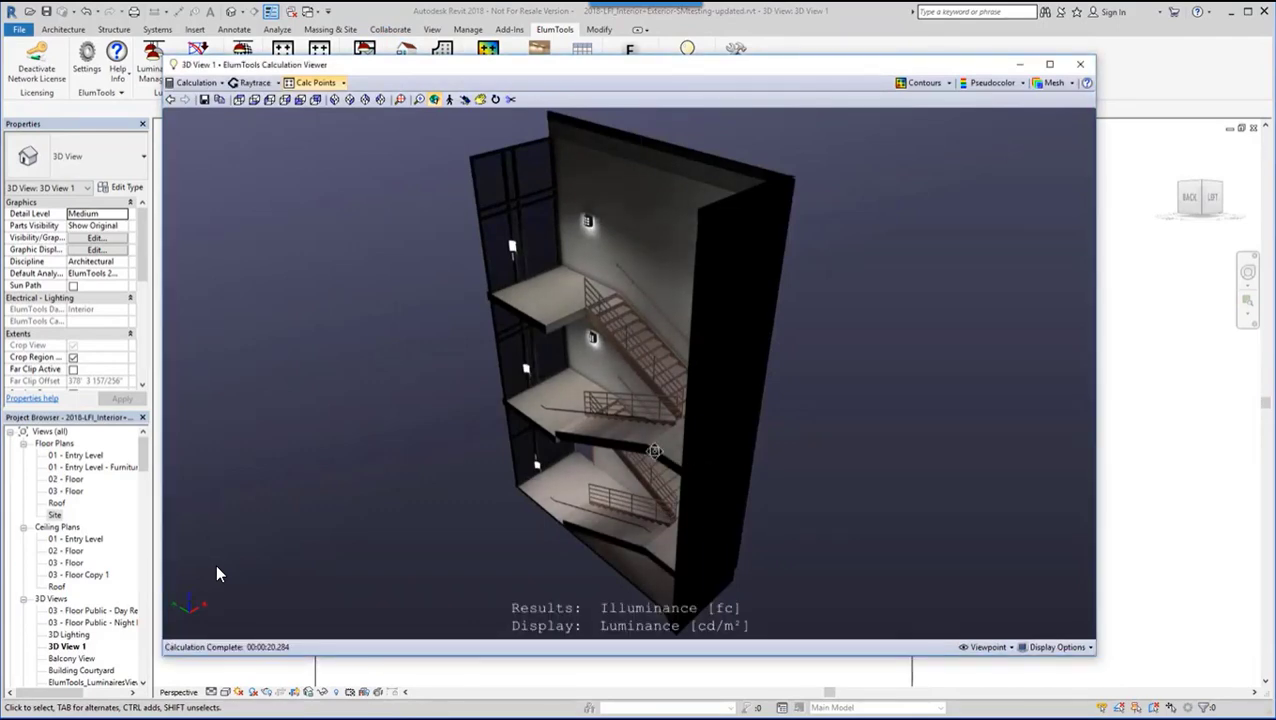
pyautogui.scroll(8, 218, 574)
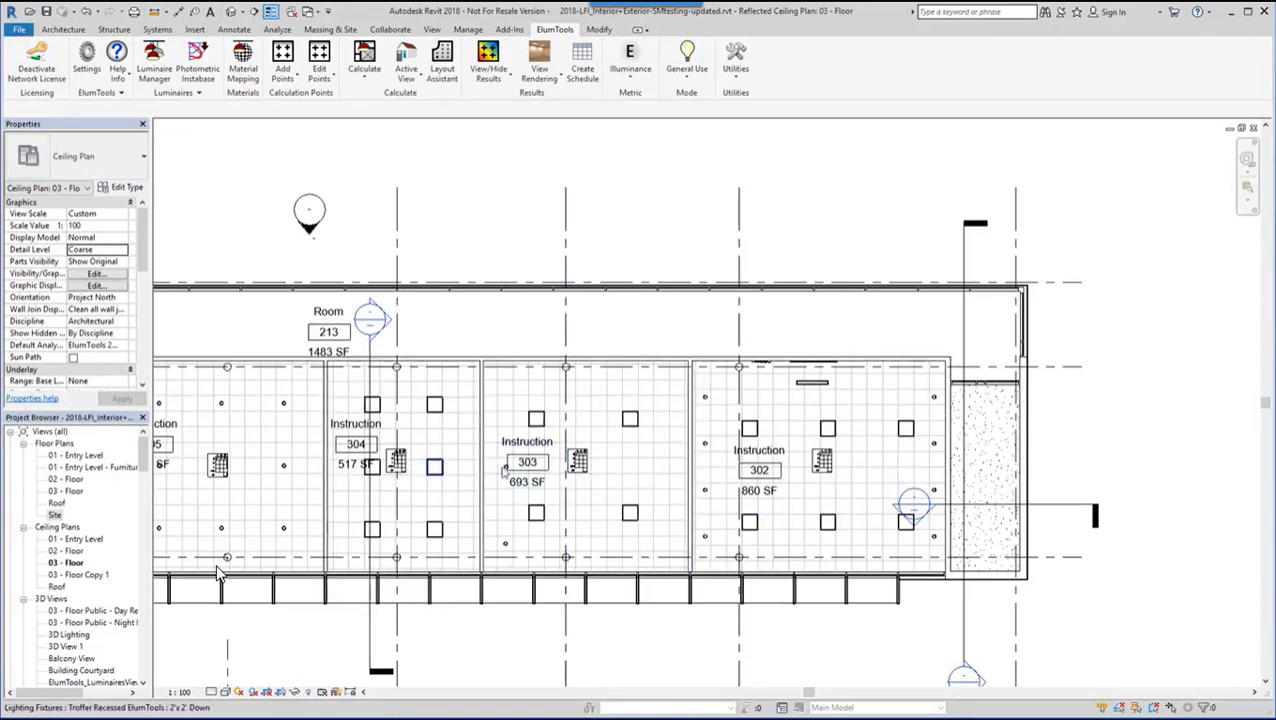
# Select Instruction 303 and 304 on the ceiling plan, filtering the selection to the Rooms category only
pyautogui.moveTo(296, 248); pyautogui.dragTo(703, 614)
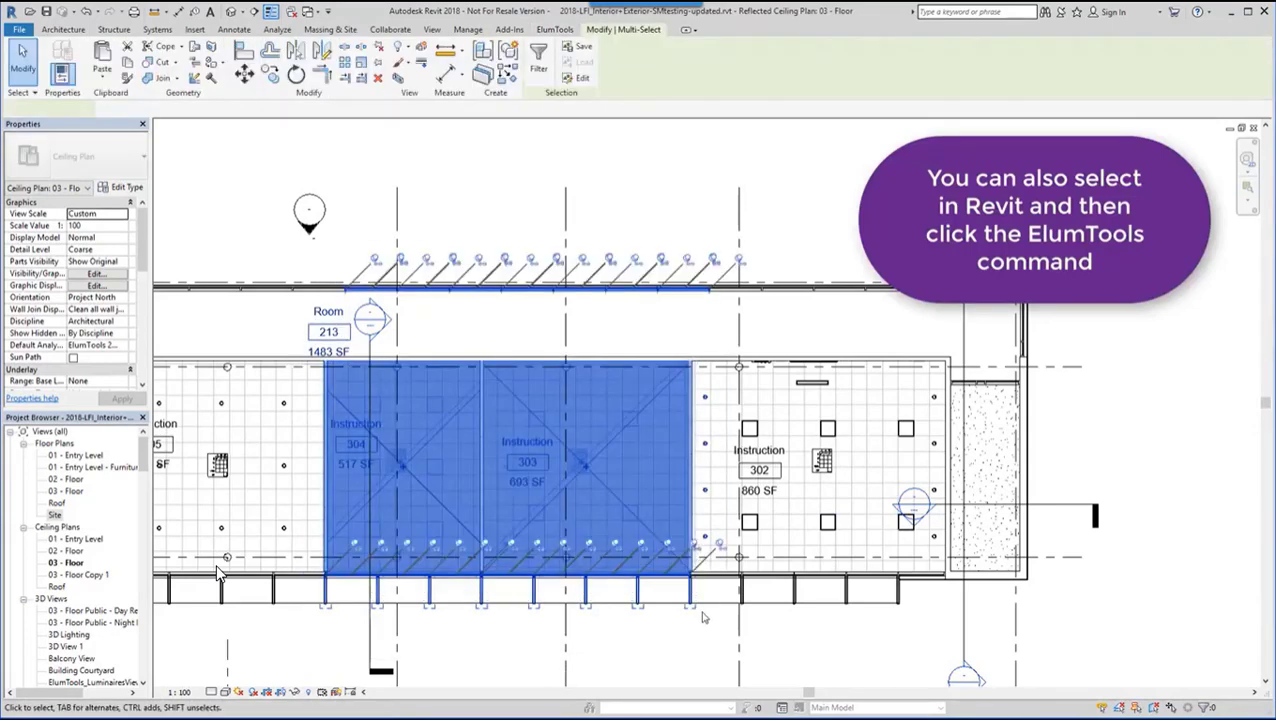
pyautogui.click(538, 58)
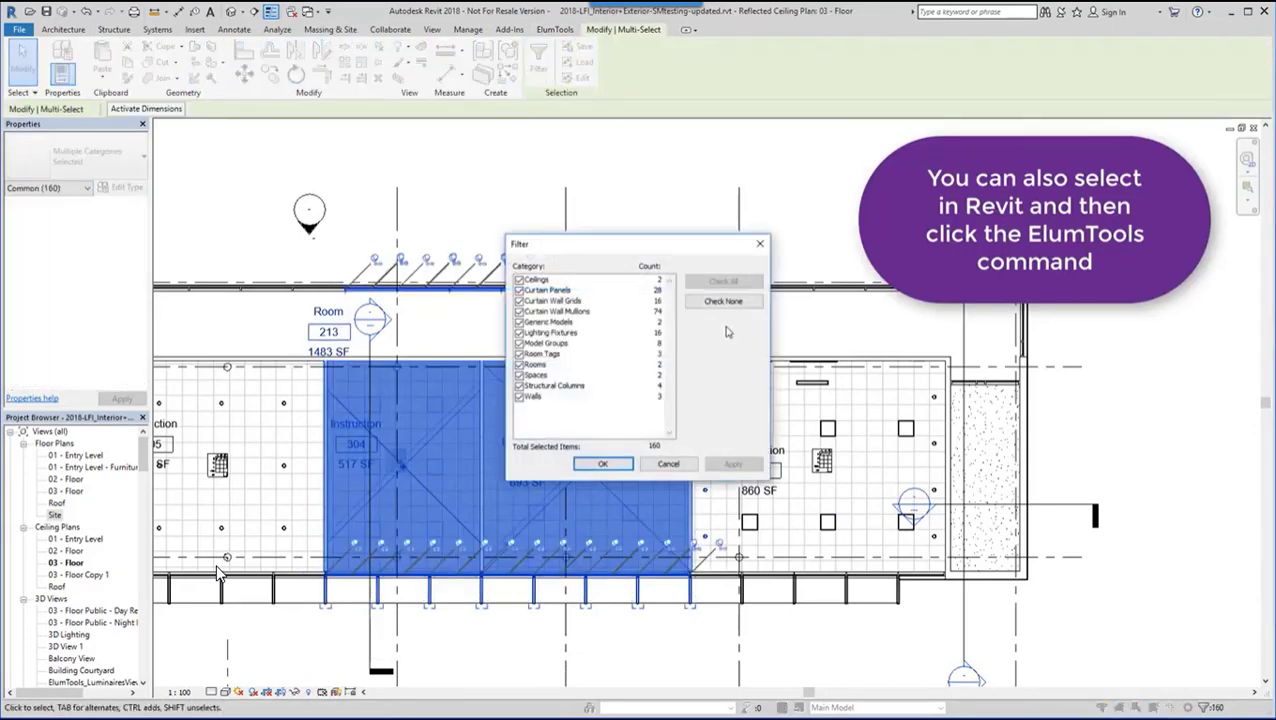
pyautogui.click(518, 364)
pyautogui.click(602, 463)
# Calculate the two selected rooms with the Combine option as a single calculation
pyautogui.click(554, 29)
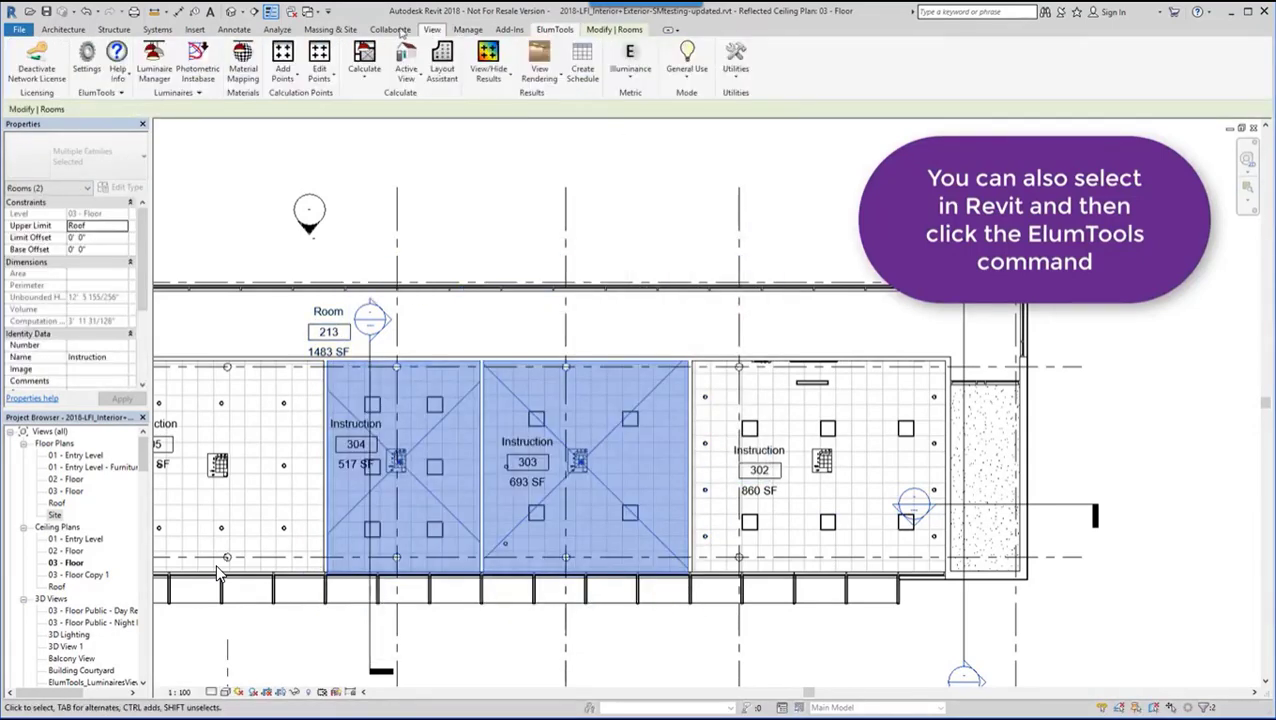
pyautogui.click(365, 56)
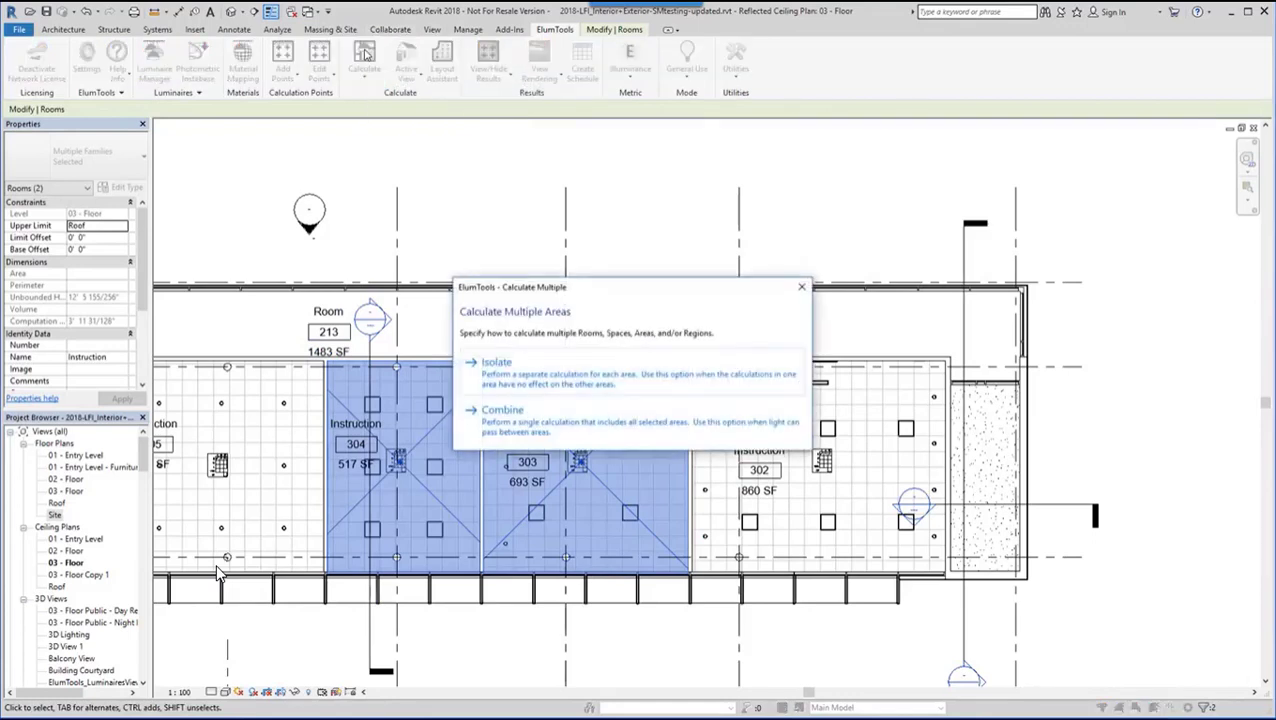
pyautogui.click(547, 427)
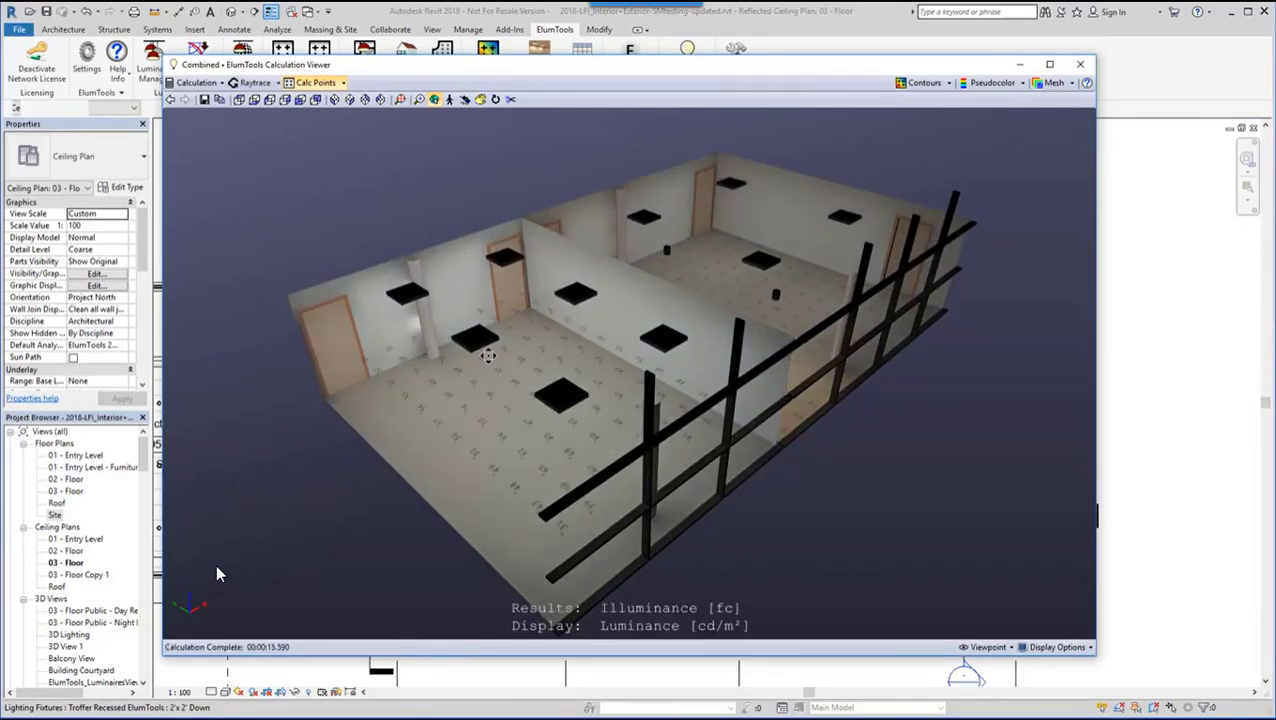
# Examine the combined room results with the calculation mesh shown, and hide the mesh again
pyautogui.moveTo(487, 356); pyautogui.dragTo(515, 352)
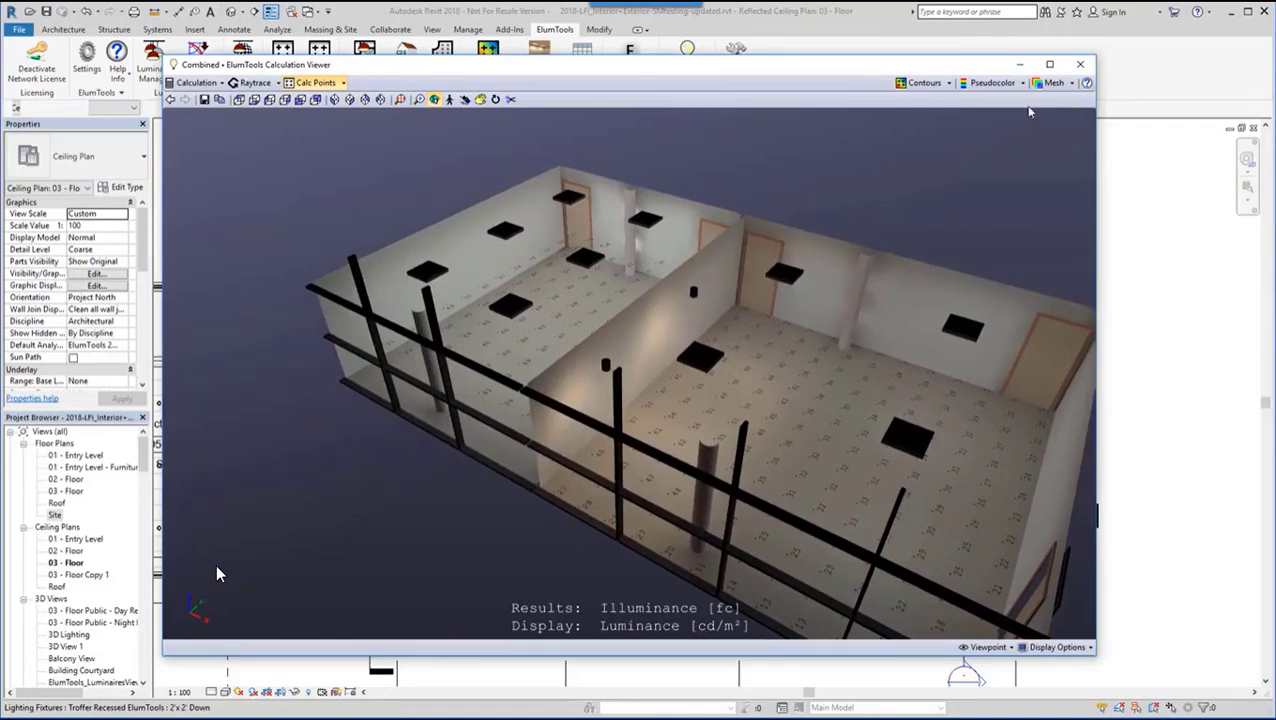
pyautogui.click(1054, 82)
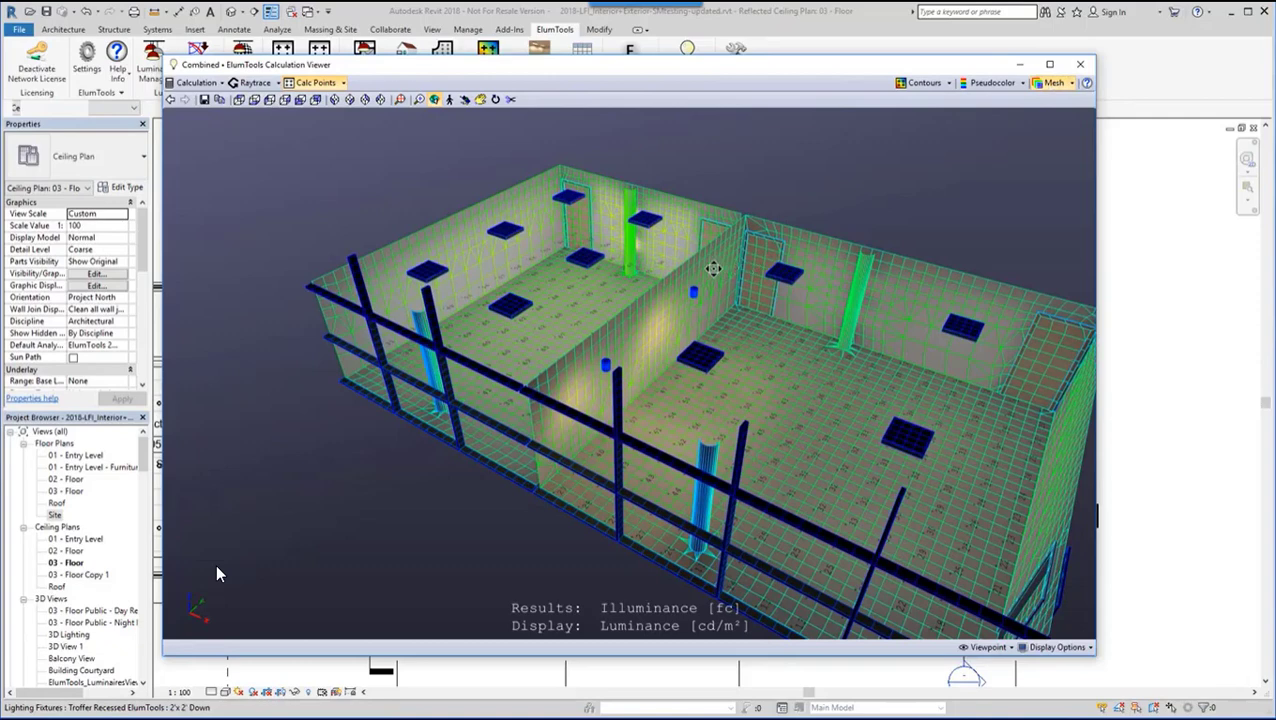
pyautogui.click(1054, 82)
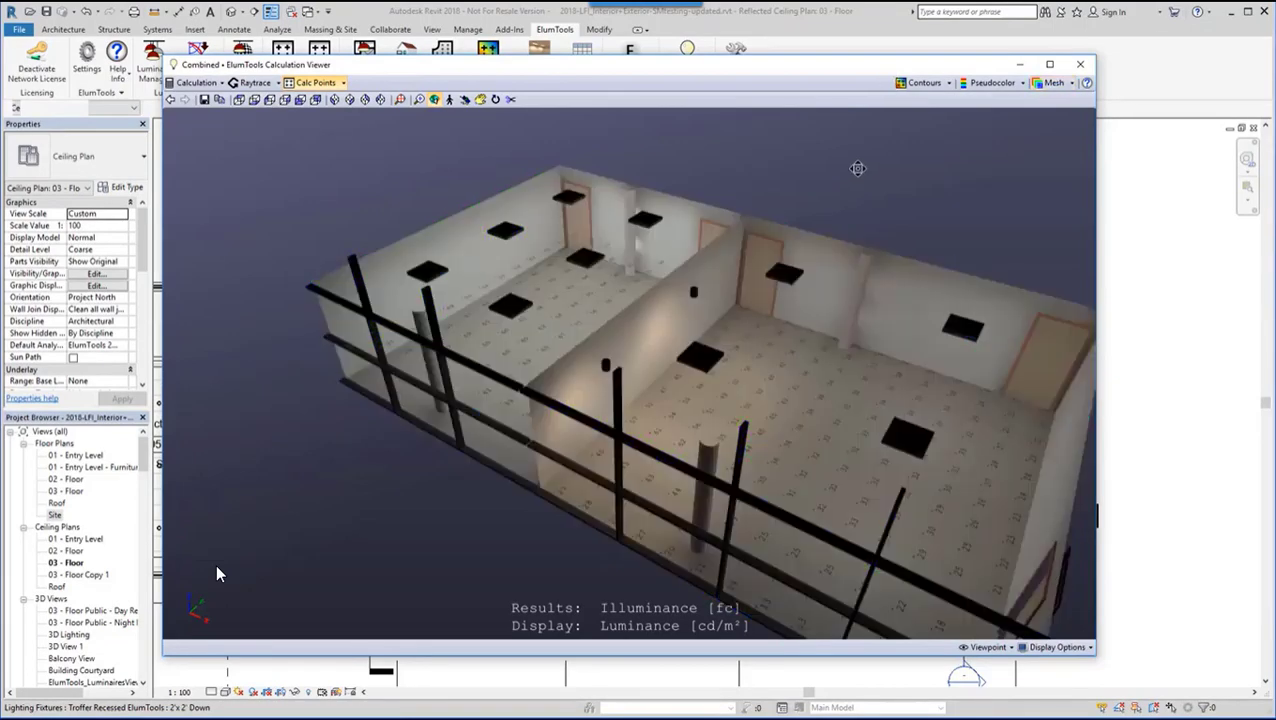
# Examine the floor of Instruction 303 with isolines and spatial maps displayed, and turn the contours off again
pyautogui.moveTo(842, 189); pyautogui.dragTo(749, 256)
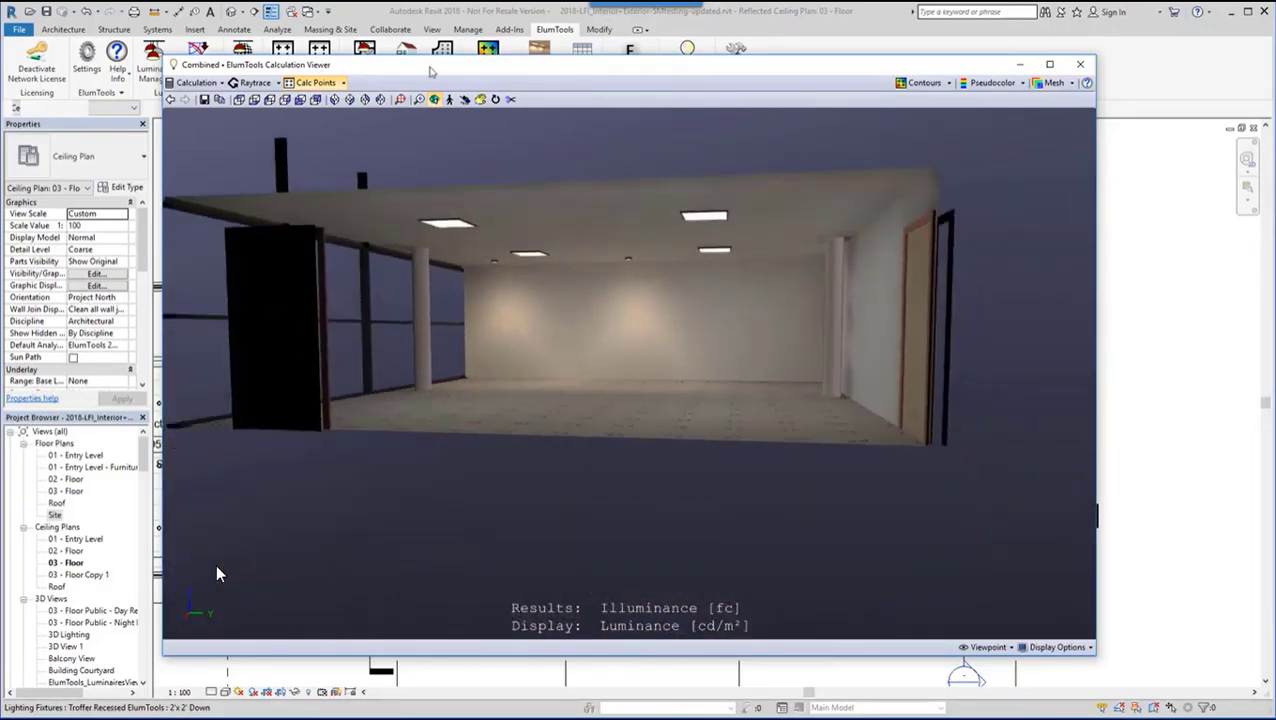
pyautogui.click(449, 100)
pyautogui.moveTo(527, 237); pyautogui.dragTo(521, 219)
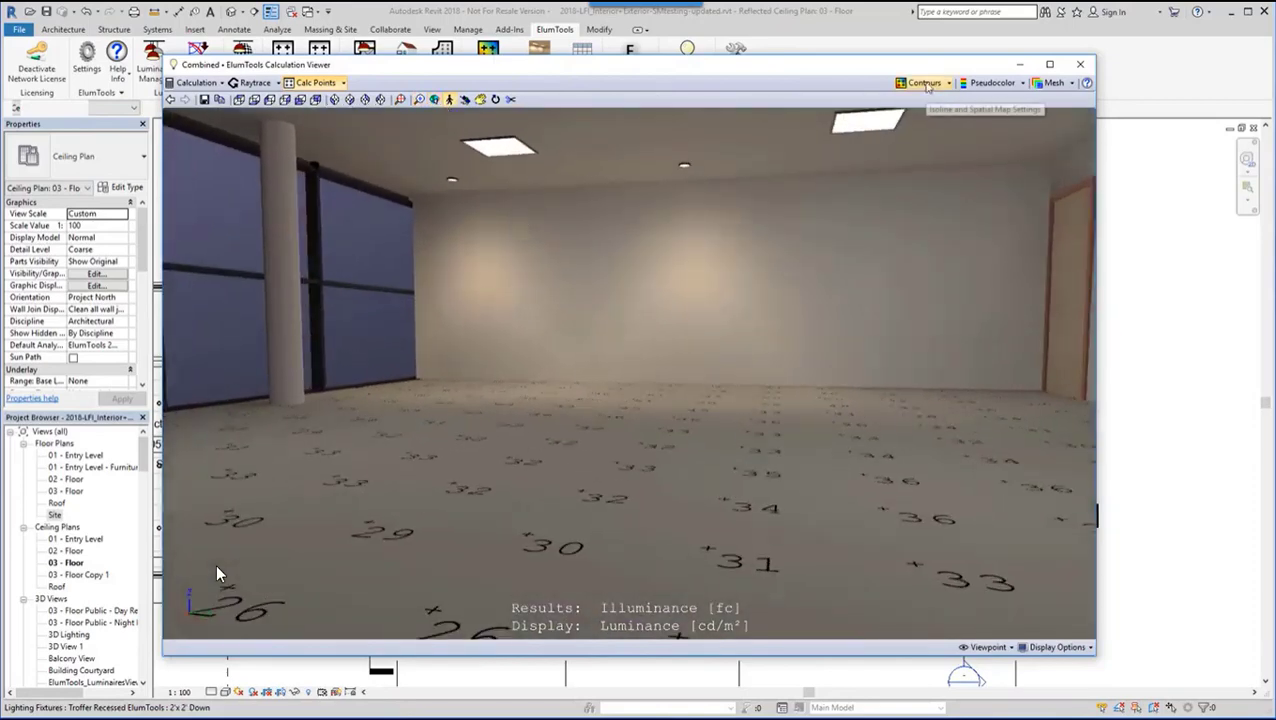
pyautogui.click(927, 86)
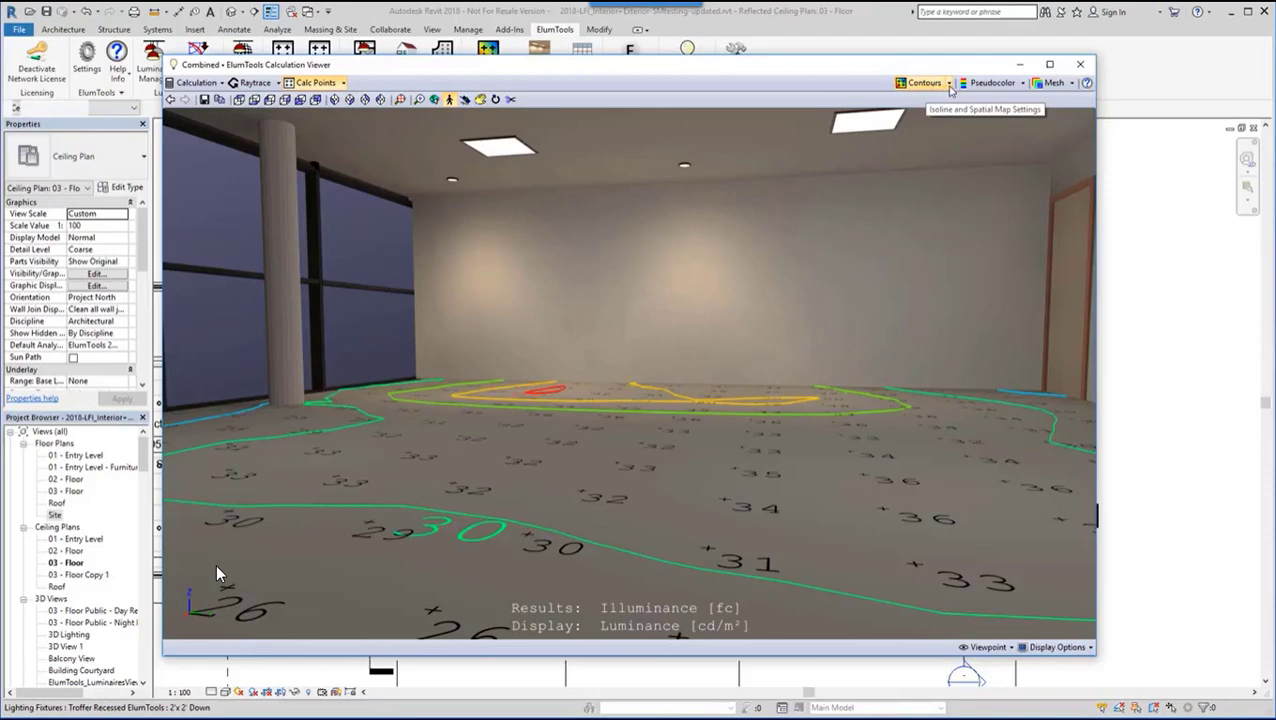
pyautogui.click(950, 86)
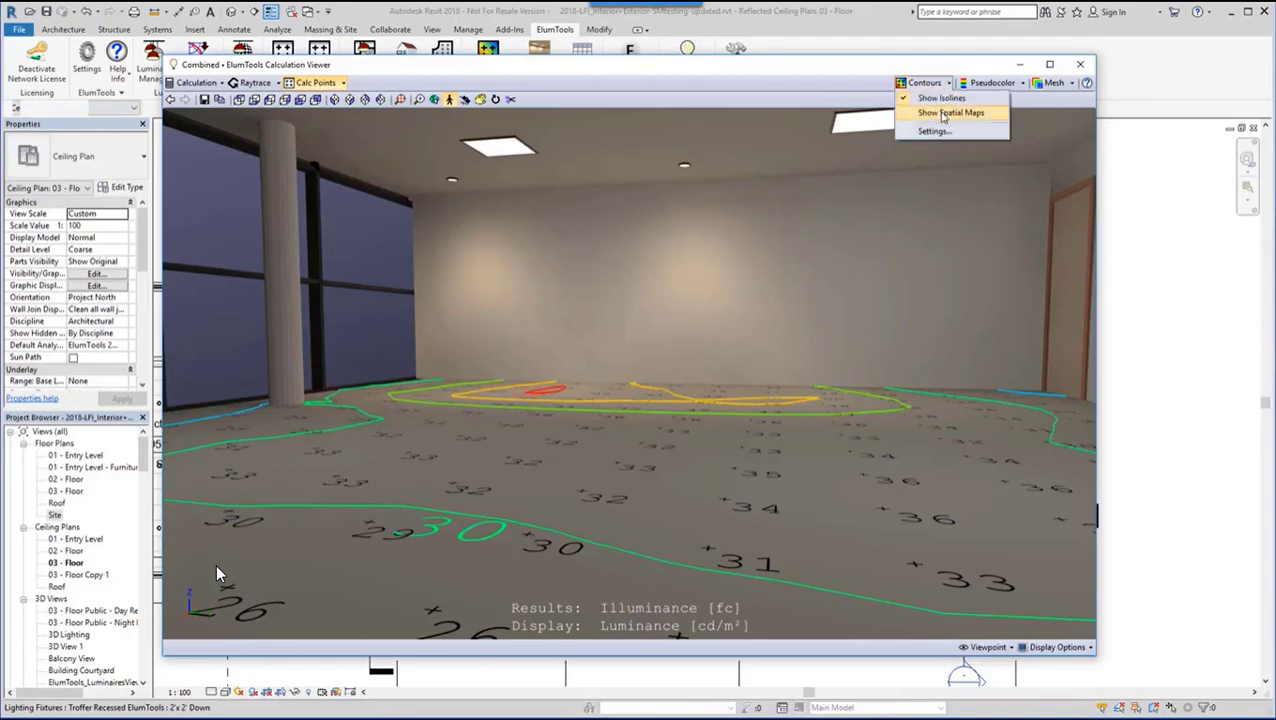
pyautogui.click(943, 114)
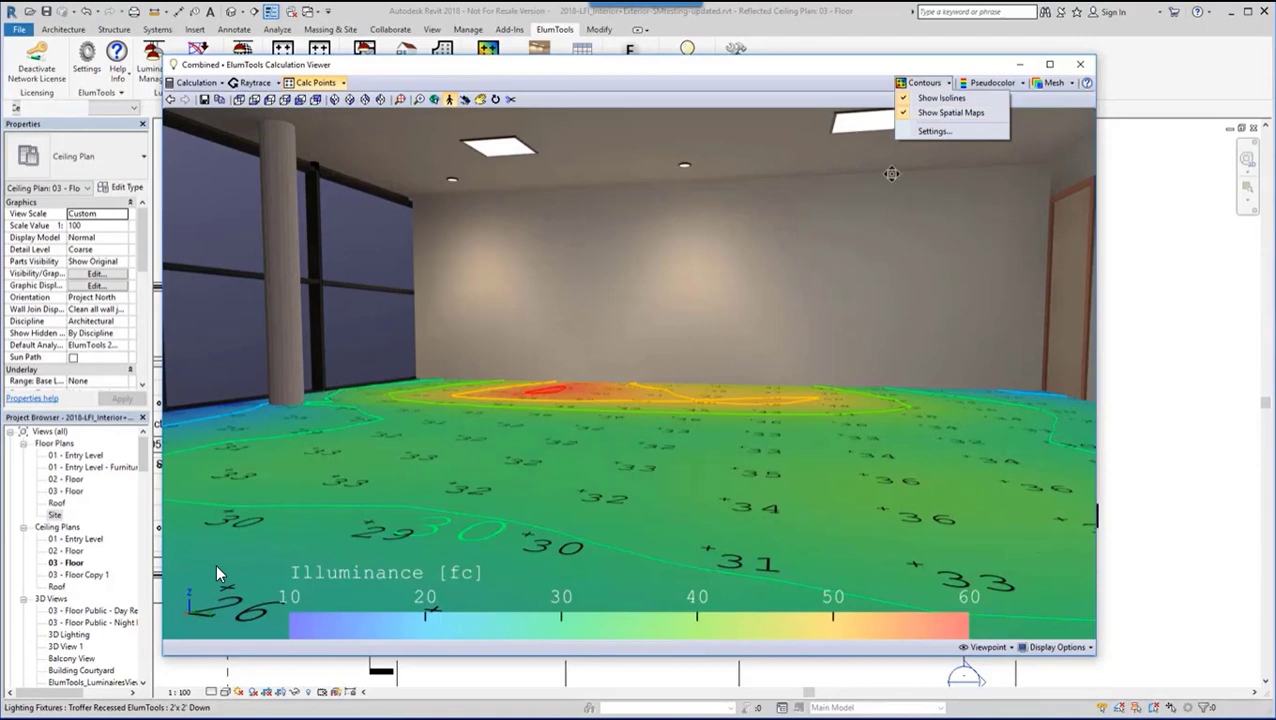
pyautogui.click(925, 84)
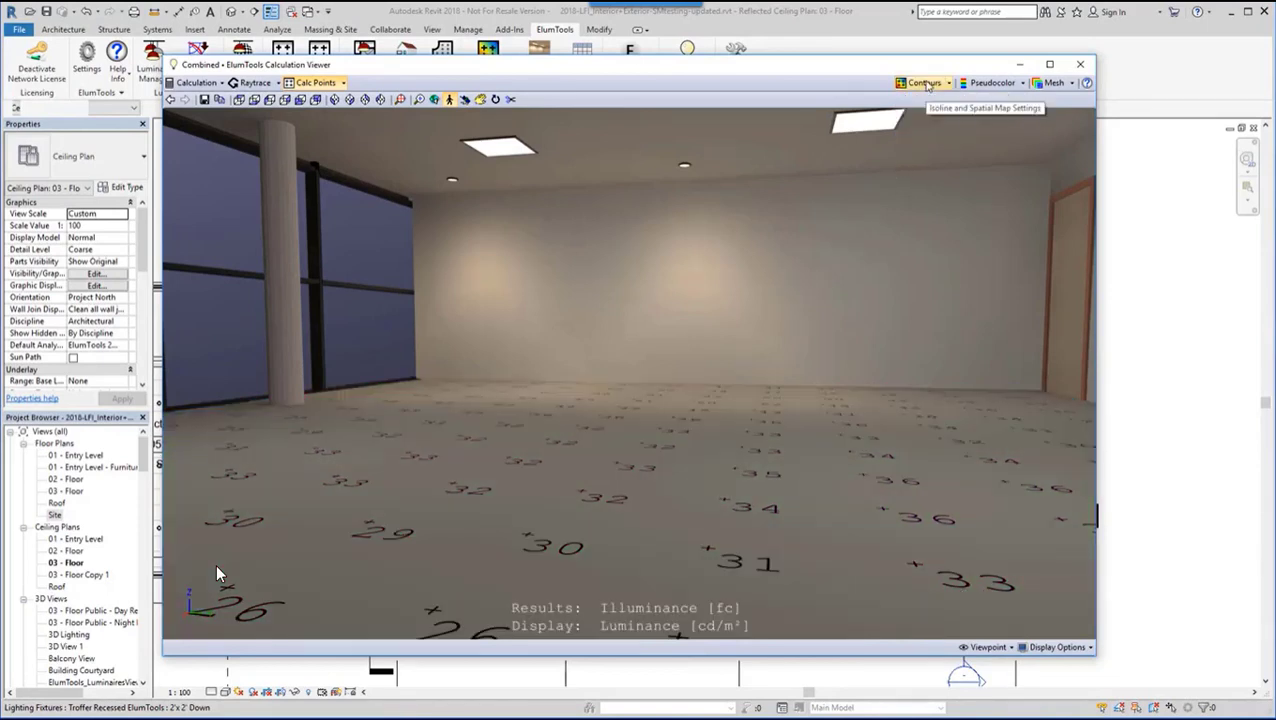
# Compare the Direct Only and Interreflected Only light components, and restore Direct & Interreflected
pyautogui.click(1090, 649)
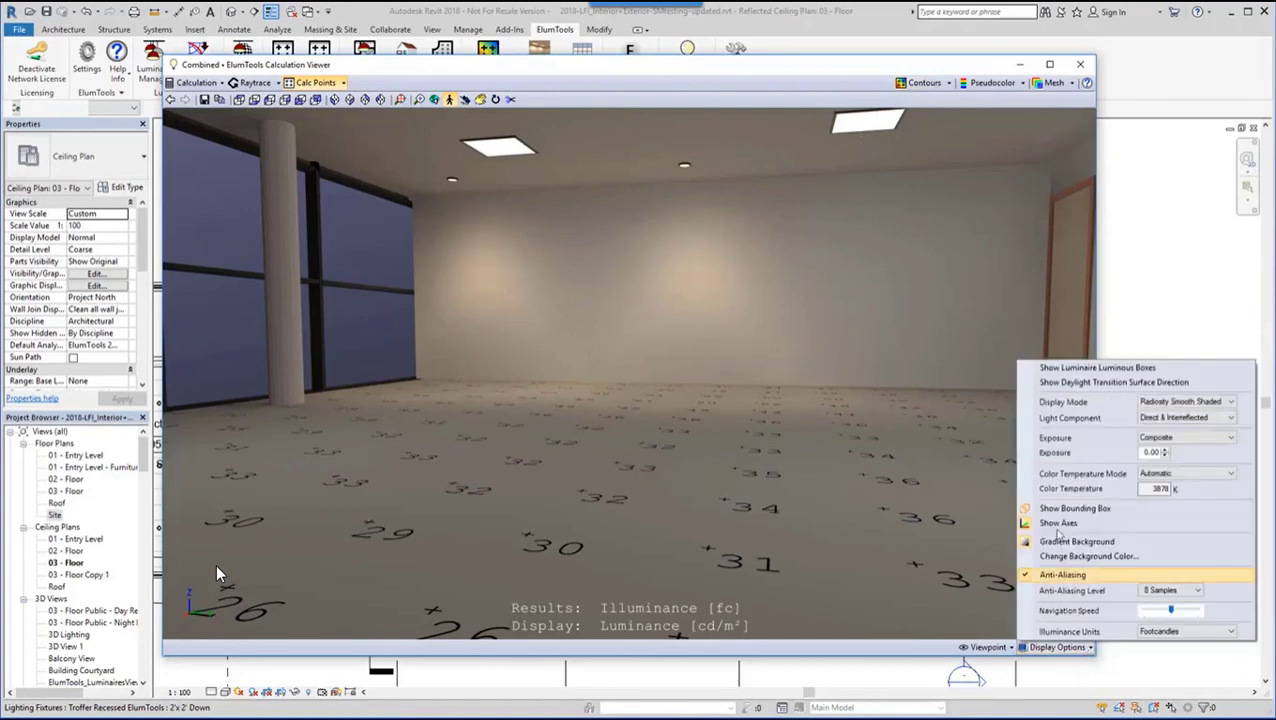
pyautogui.click(1215, 418)
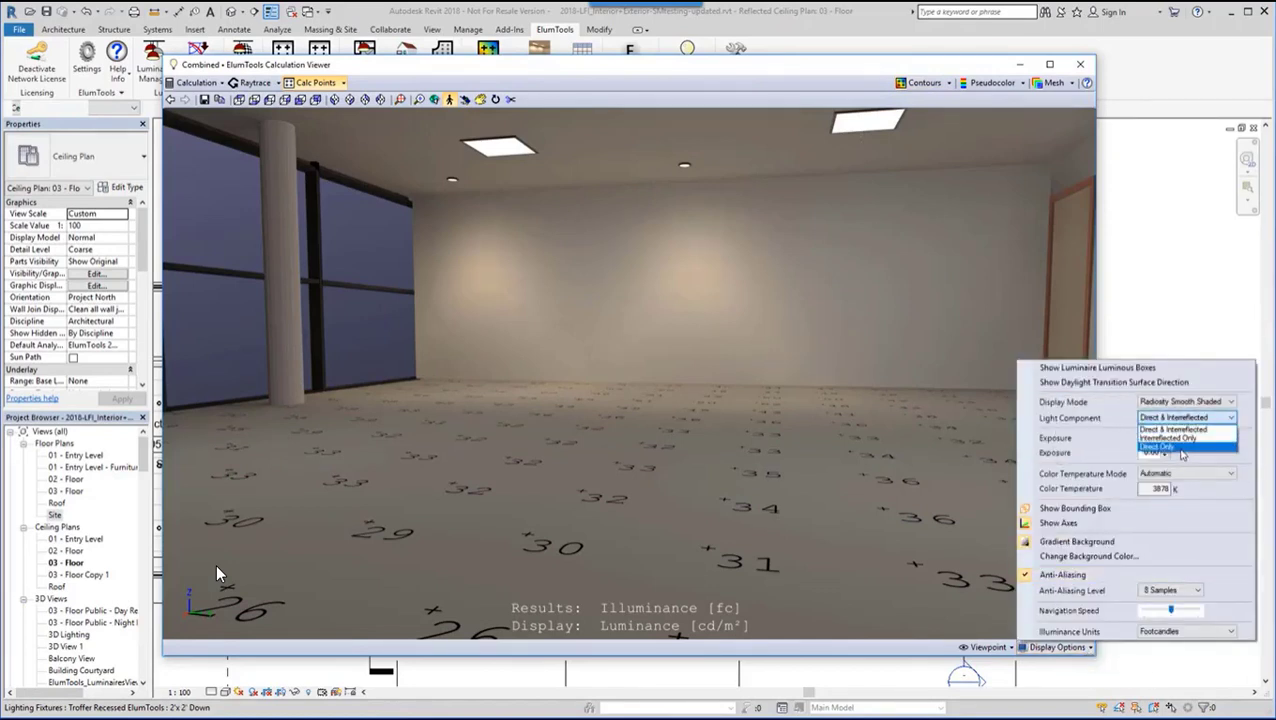
pyautogui.click(1179, 447)
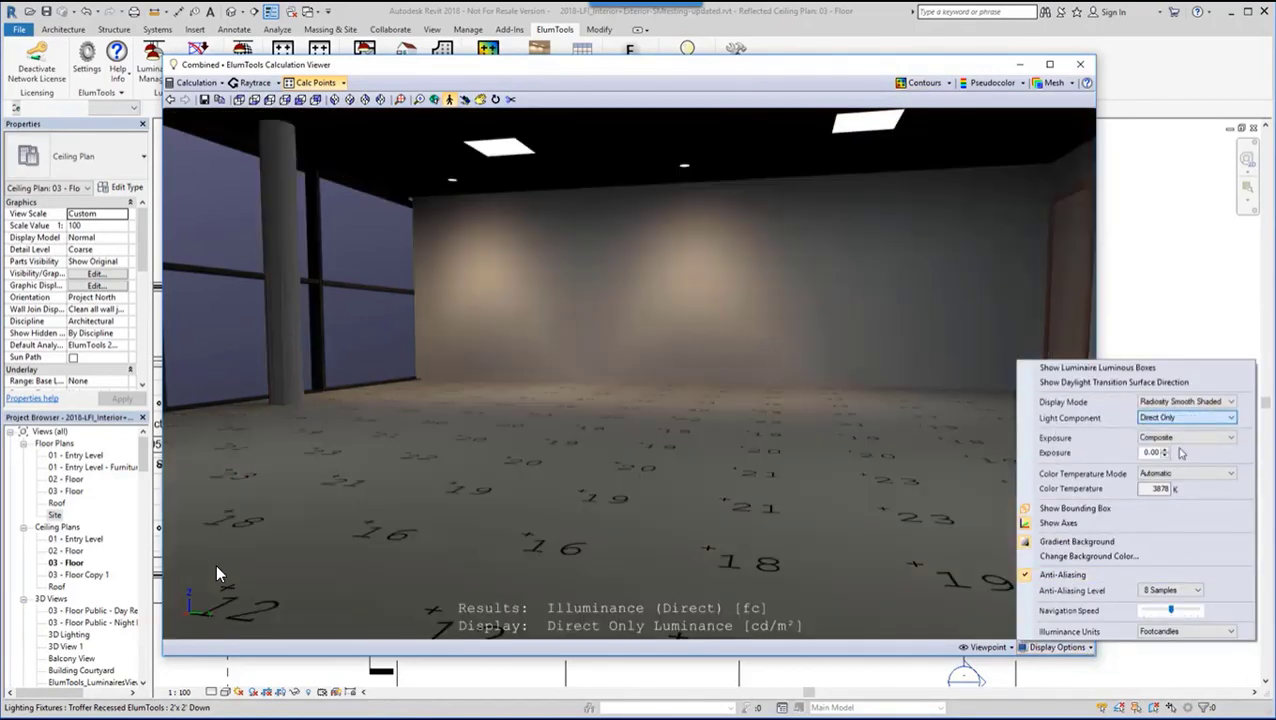
pyautogui.click(1233, 418)
pyautogui.click(1208, 438)
pyautogui.click(1231, 418)
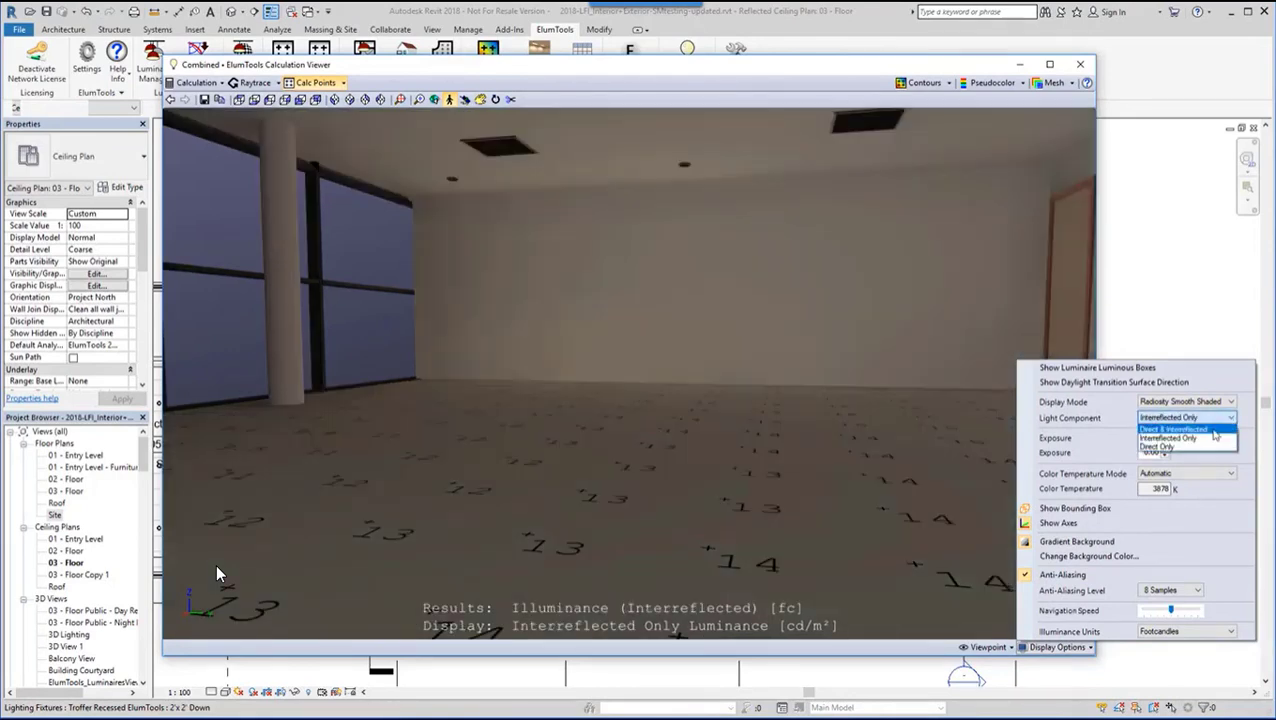
pyautogui.click(1180, 432)
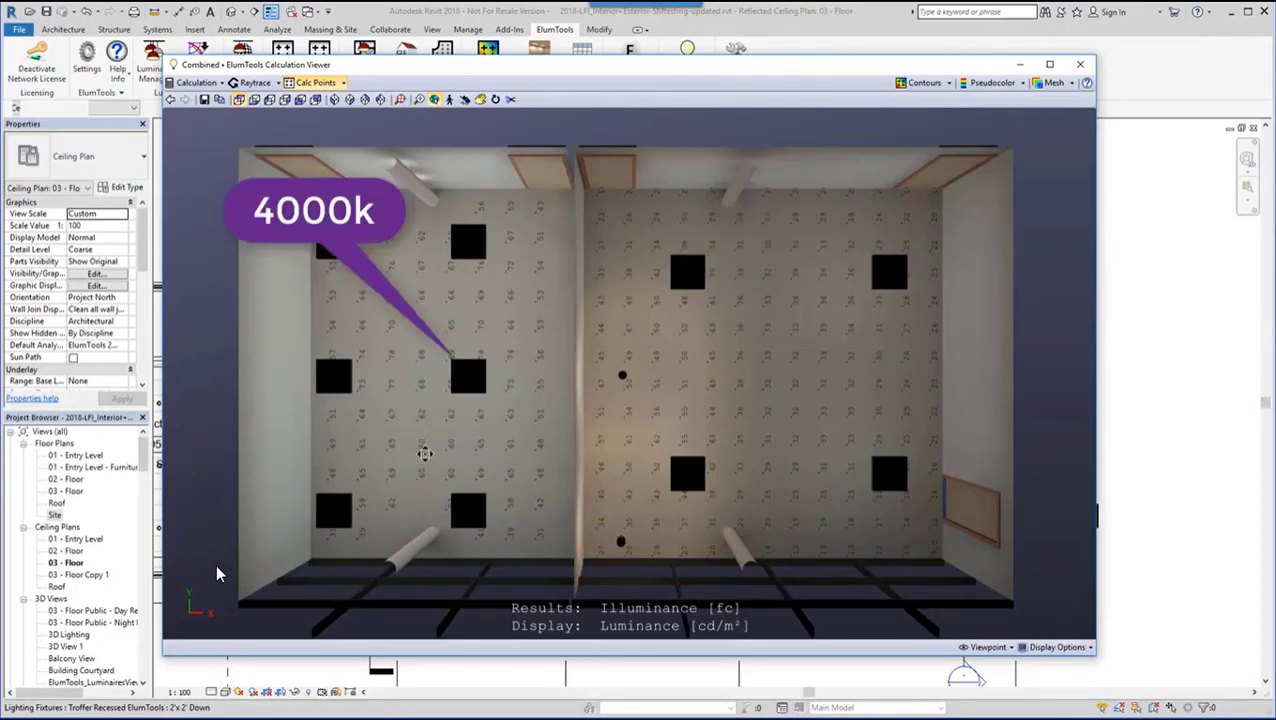
# Inspect the luminaires in both rooms and raytrace an interior walk view toward the accent-lit wall
pyautogui.moveTo(513, 208); pyautogui.dragTo(478, 228)
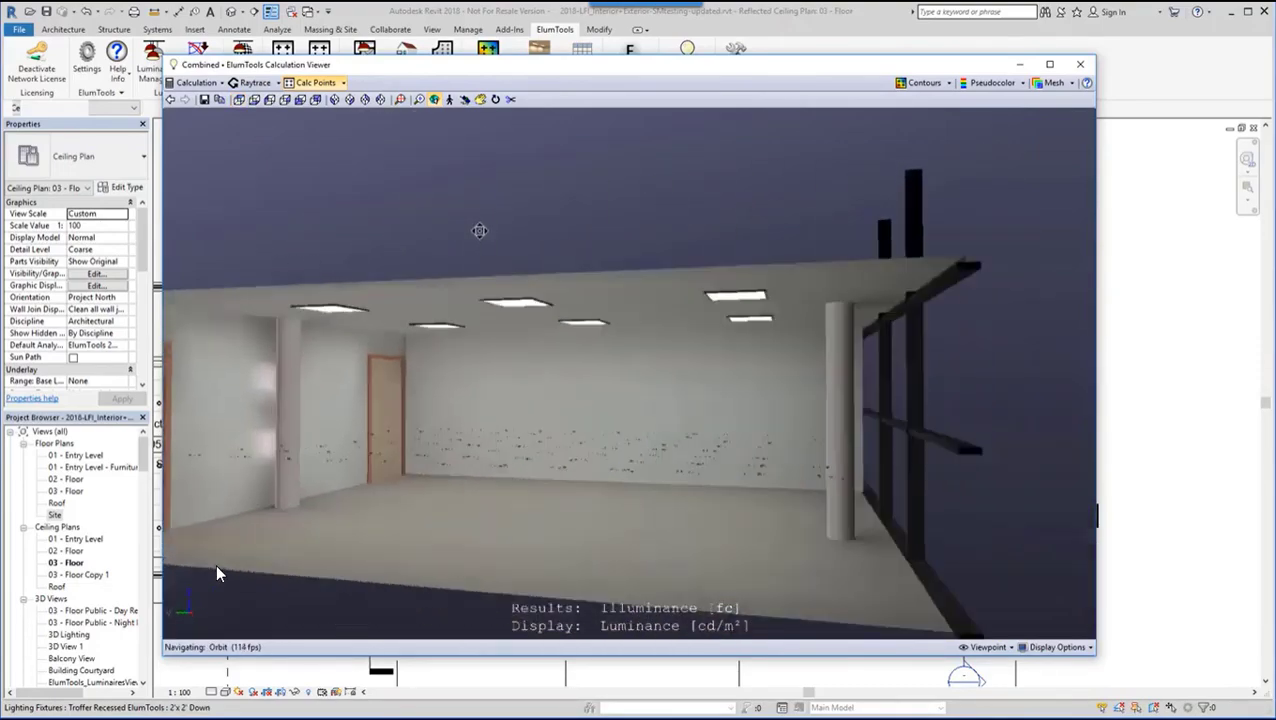
pyautogui.moveTo(355, 324); pyautogui.dragTo(513, 303)
pyautogui.click(449, 100)
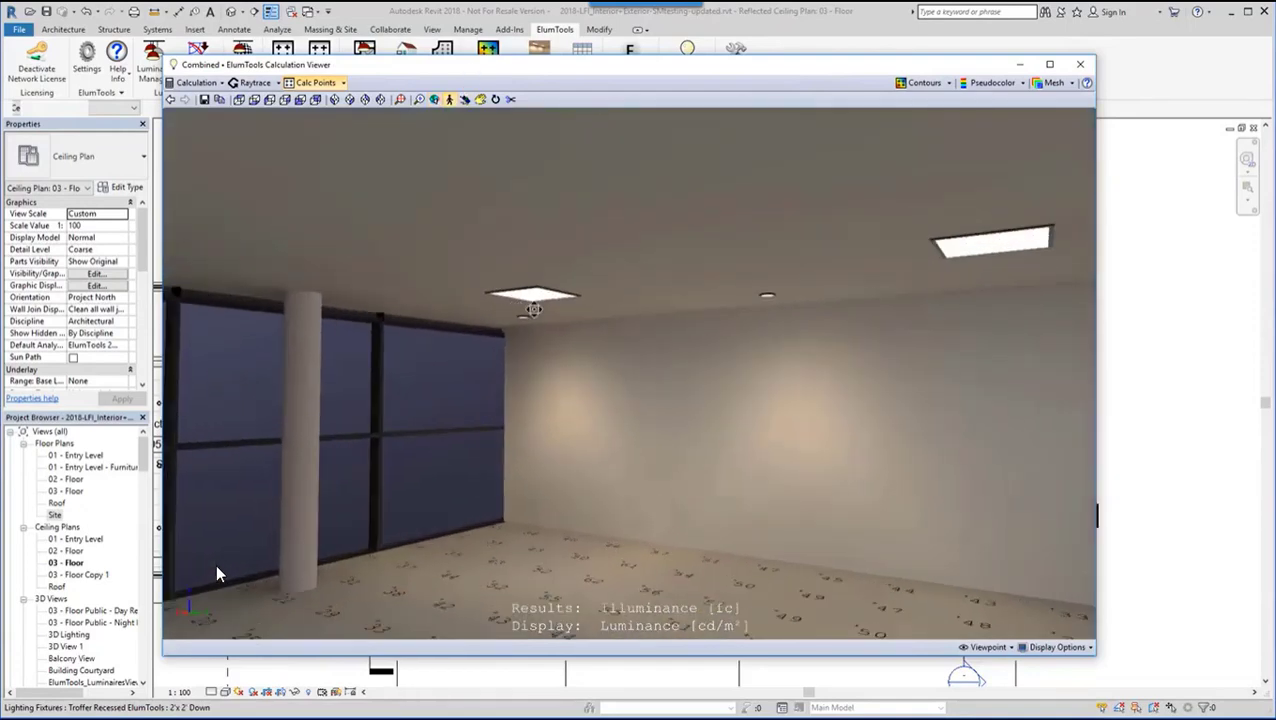
pyautogui.click(266, 84)
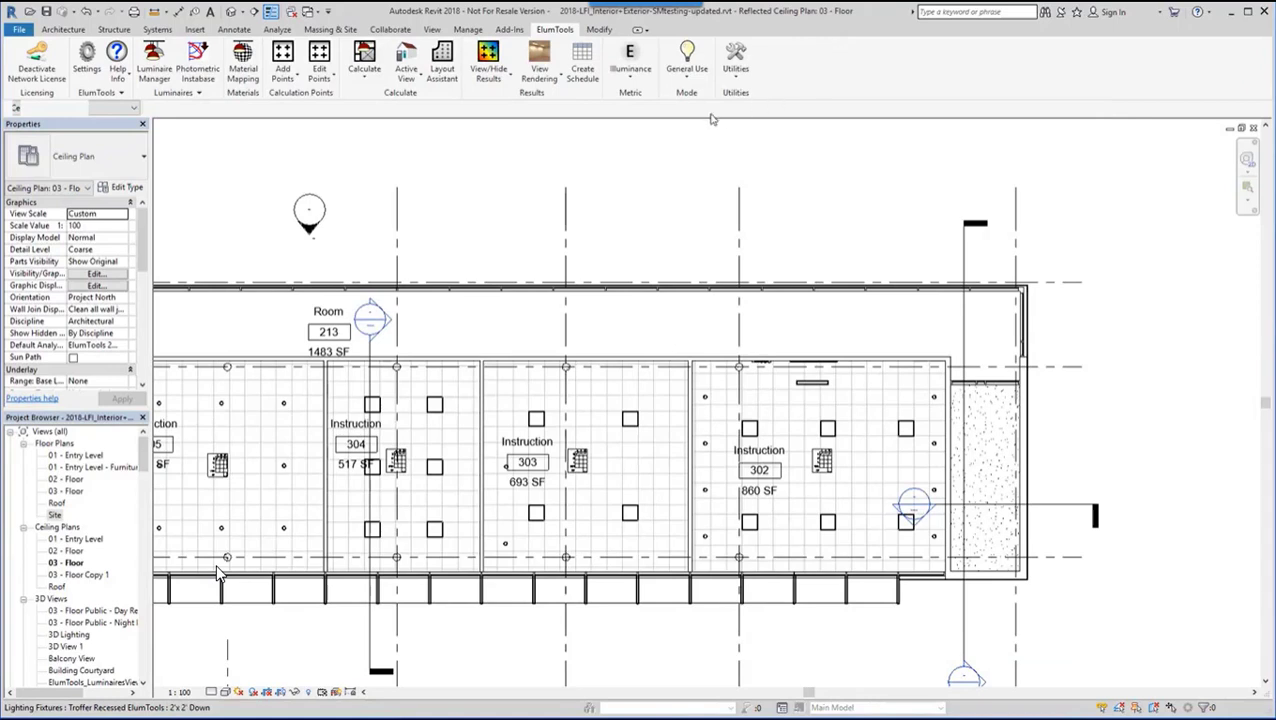
# Open the Detail Filled Region calculation from the Rendering Manager and display contours on the exterior site rendering
pyautogui.click(557, 79)
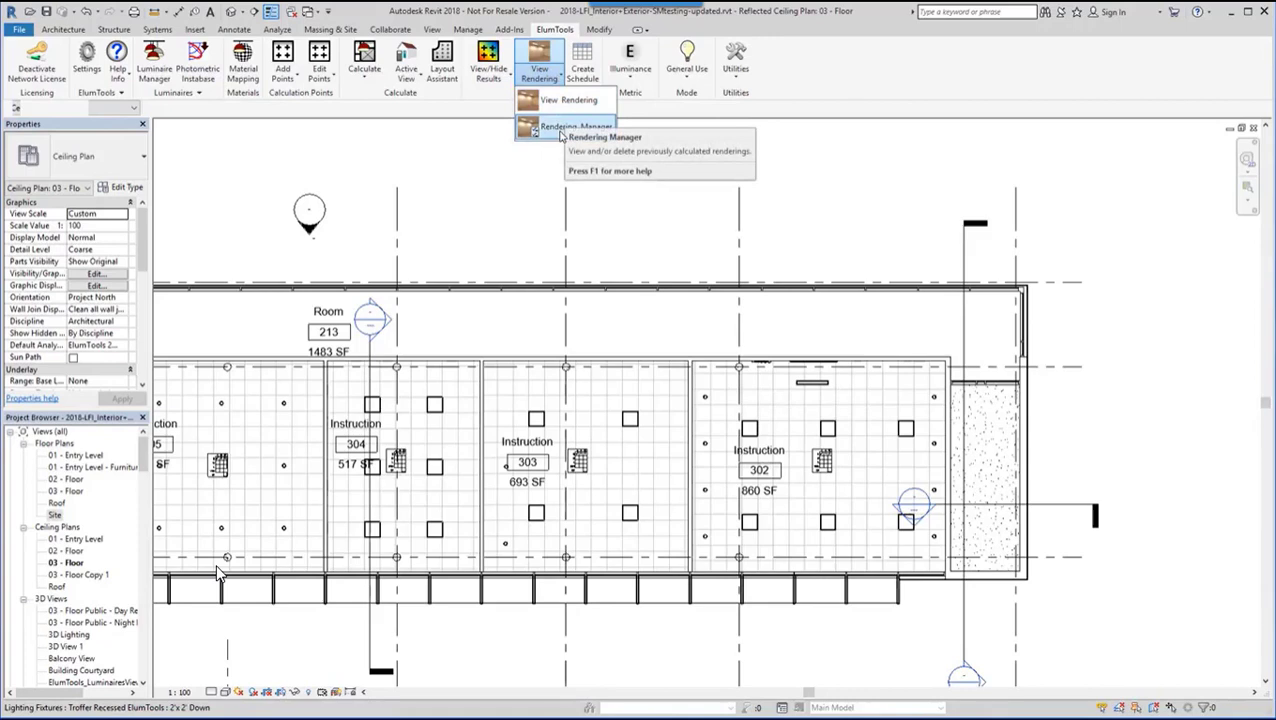
pyautogui.click(562, 129)
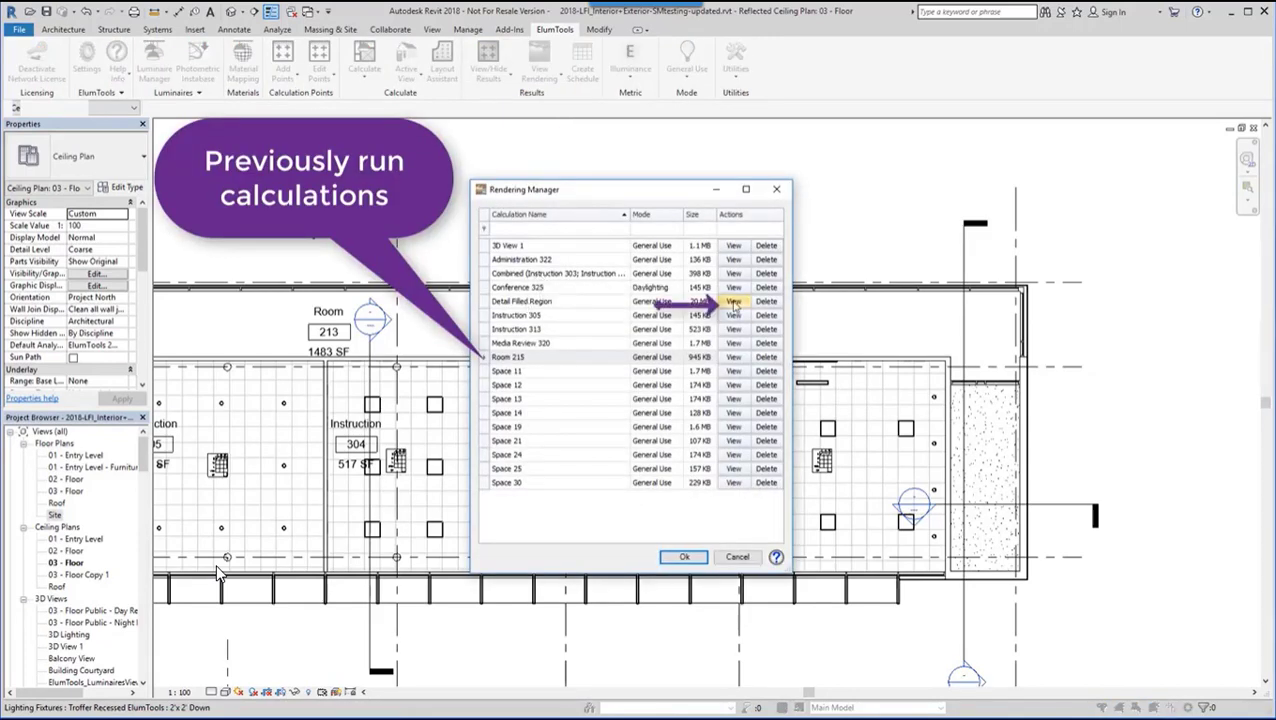
pyautogui.click(734, 302)
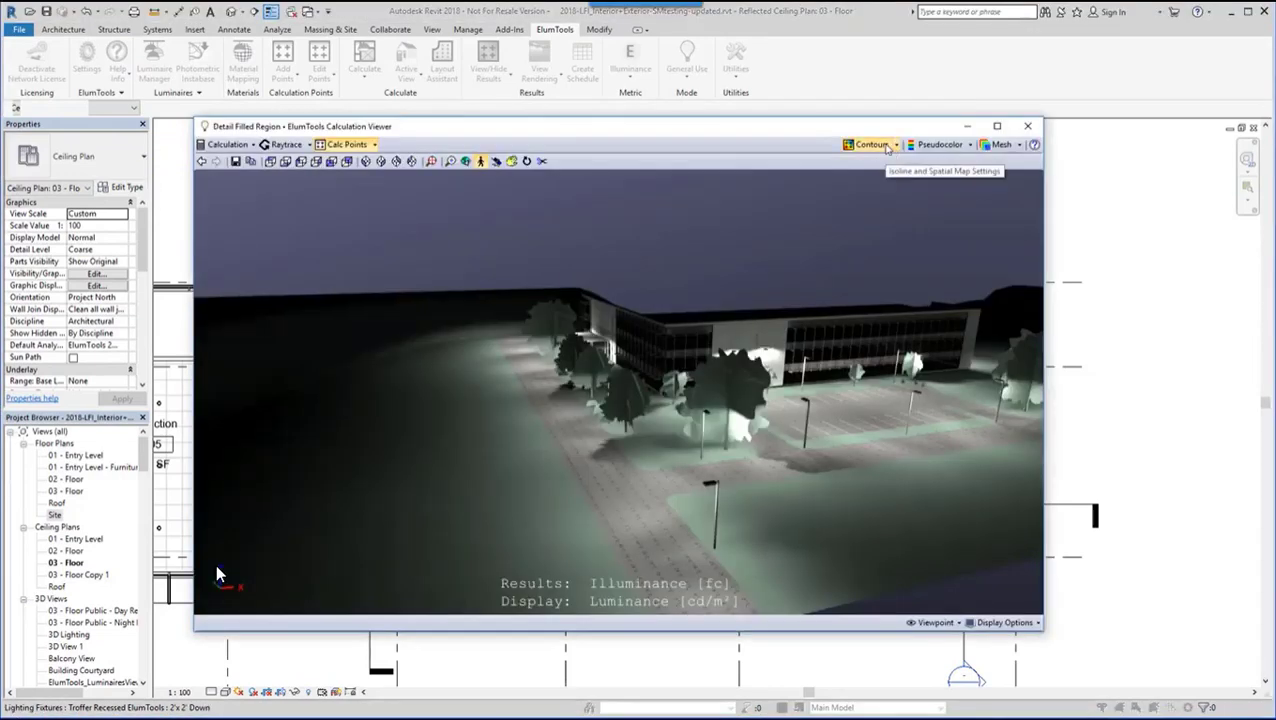
pyautogui.click(870, 145)
pyautogui.click(896, 145)
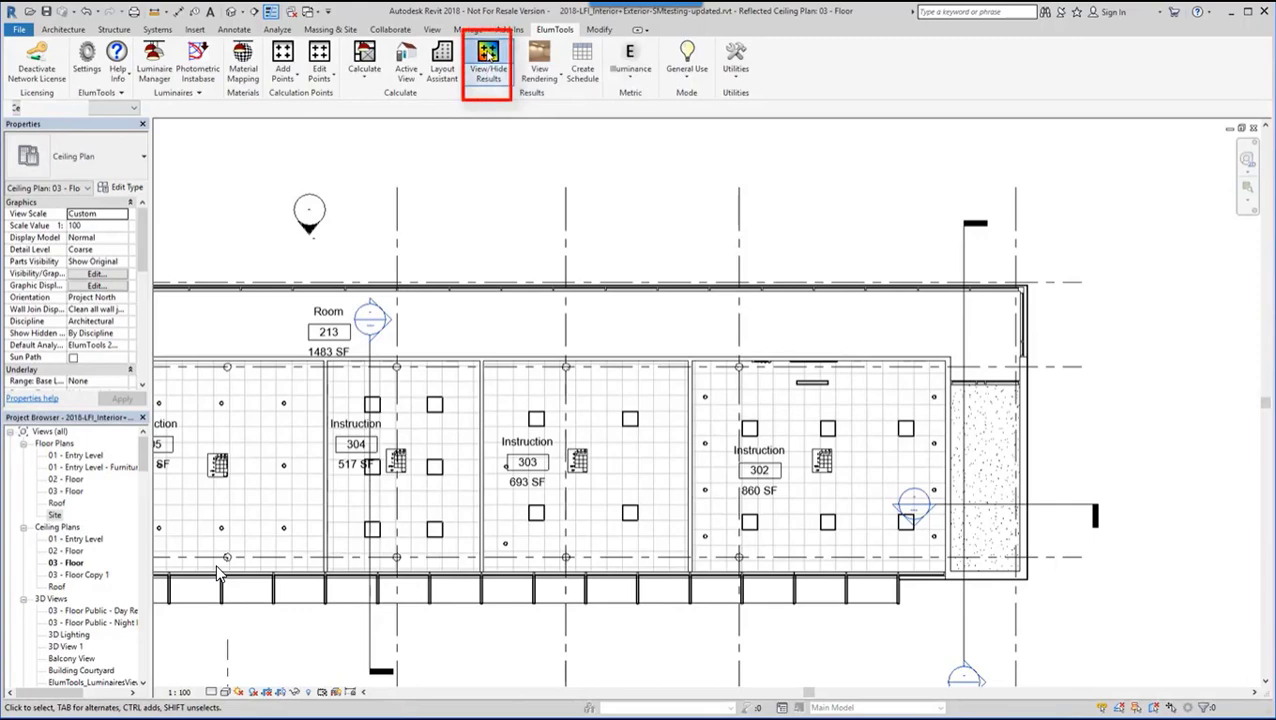
# Show the calculated point results on the 03 - Floor reflected ceiling plan
pyautogui.click(487, 54)
pyautogui.scroll(3, 552, 479)
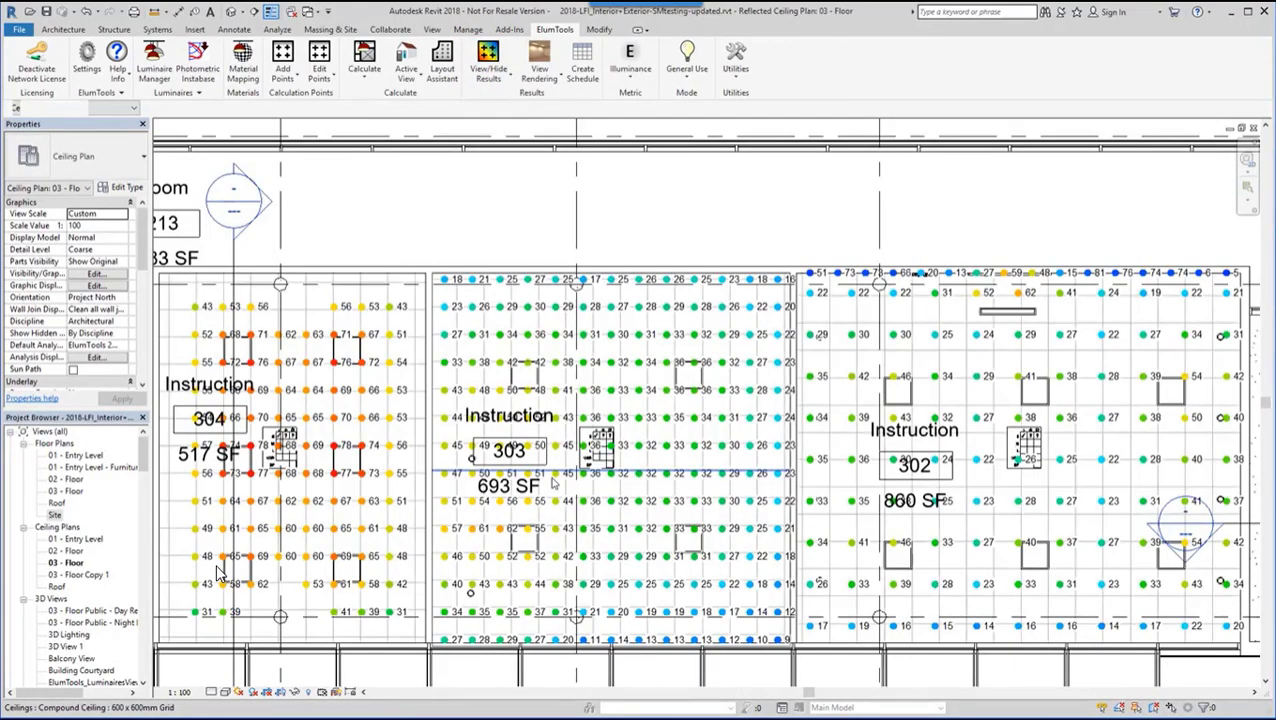
# Display the third-floor calculation results as colored surfaces, and switch back to the point markers with values
pyautogui.click(488, 77)
pyautogui.click(501, 167)
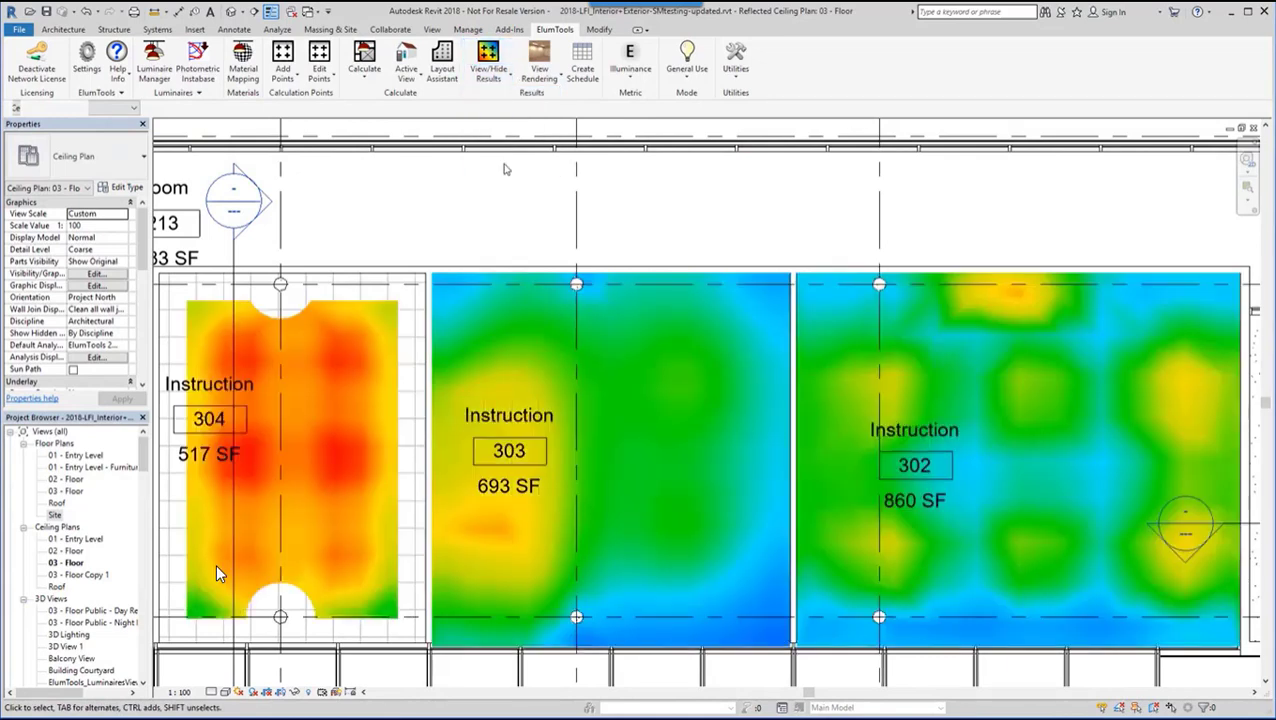
pyautogui.click(489, 77)
pyautogui.click(505, 151)
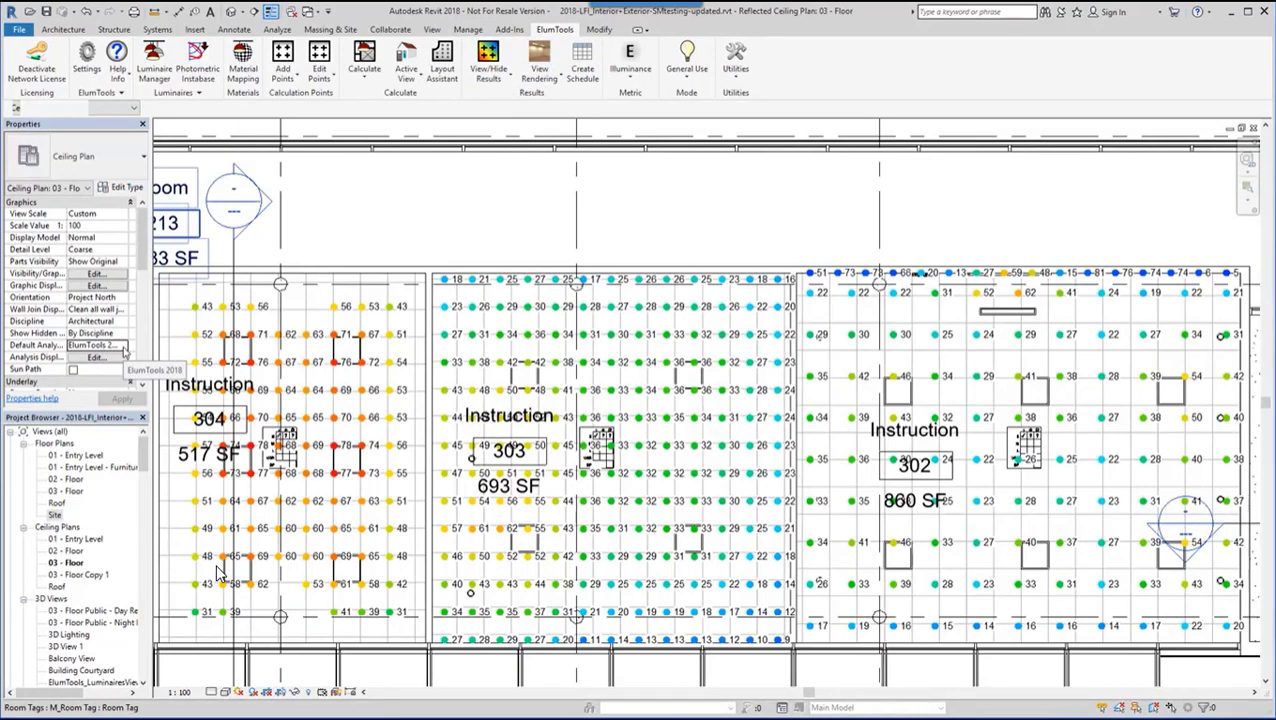
# Change the marker shape of the ElumTools 2018 analysis display style to Square and apply it to the ceiling plan
pyautogui.click(123, 346)
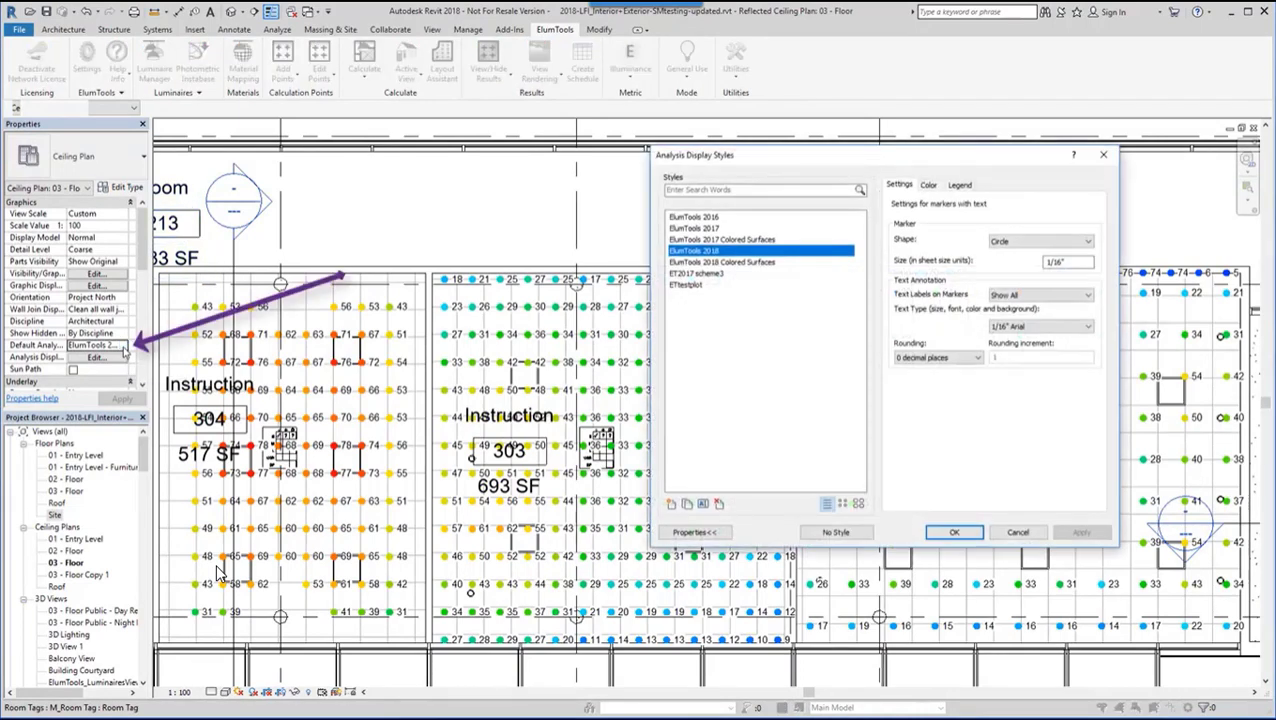
pyautogui.click(905, 188)
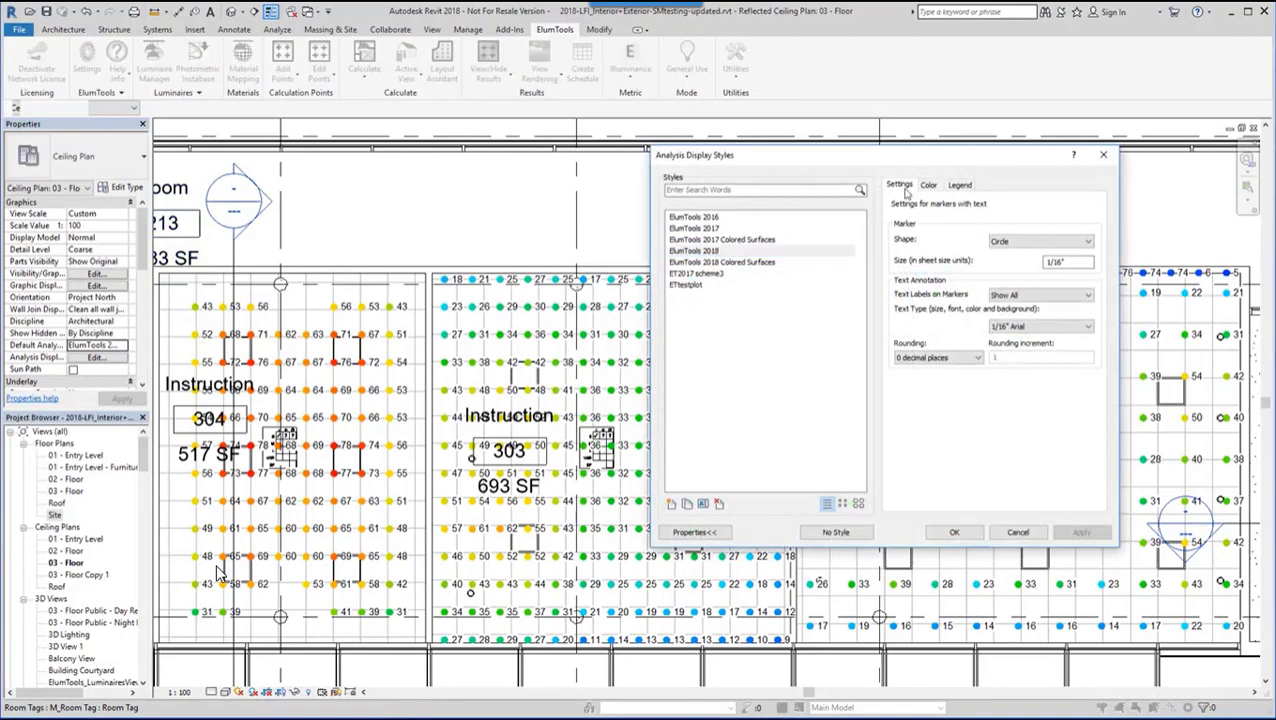
pyautogui.click(1075, 241)
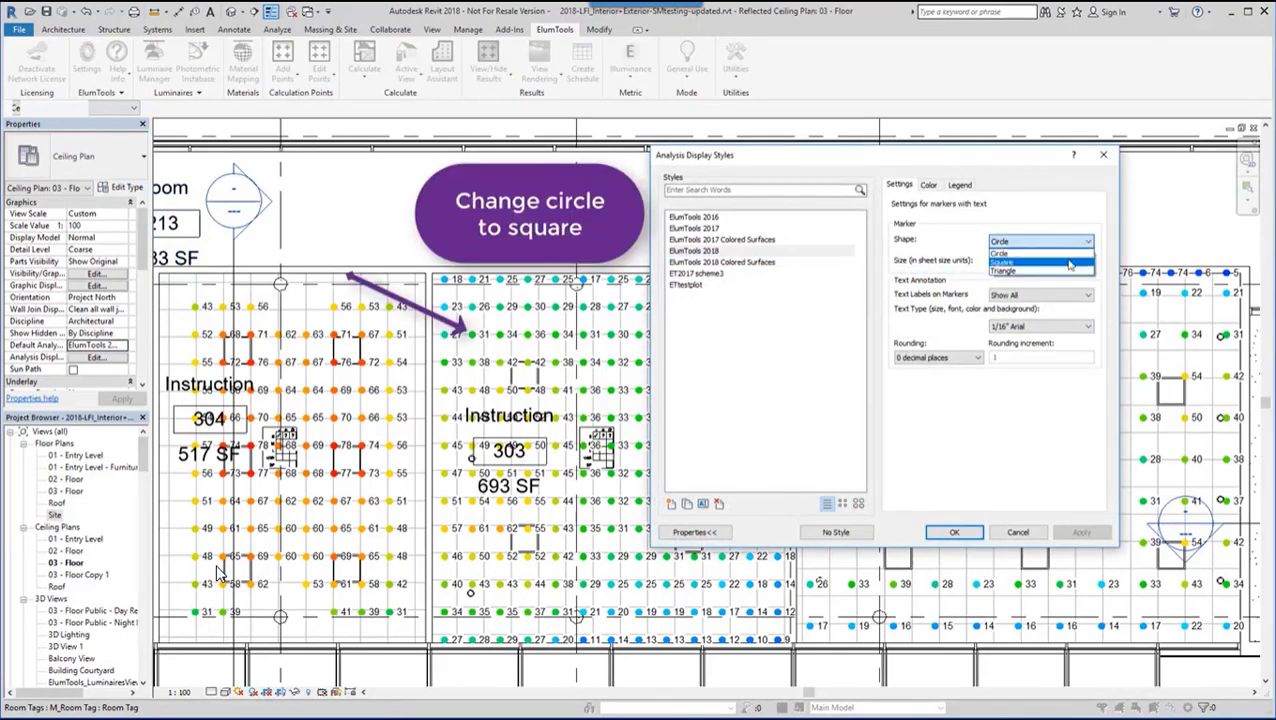
pyautogui.click(1069, 264)
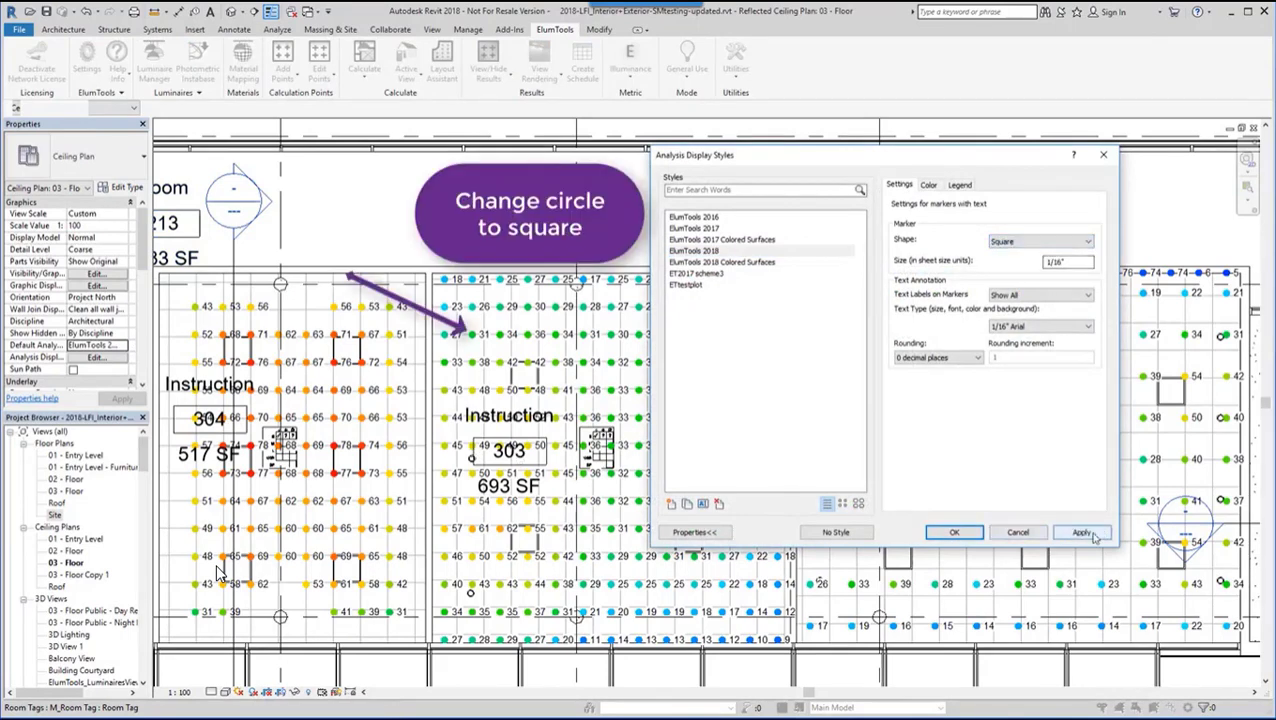
pyautogui.click(1088, 536)
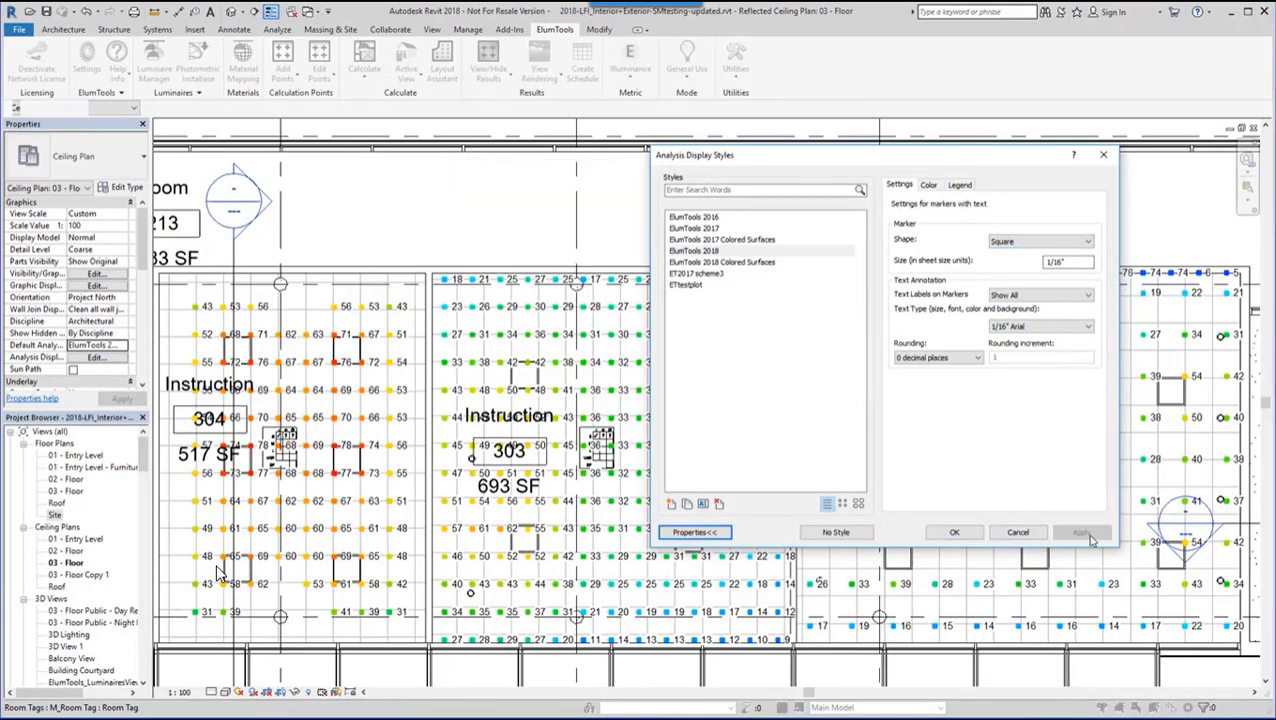
pyautogui.click(958, 534)
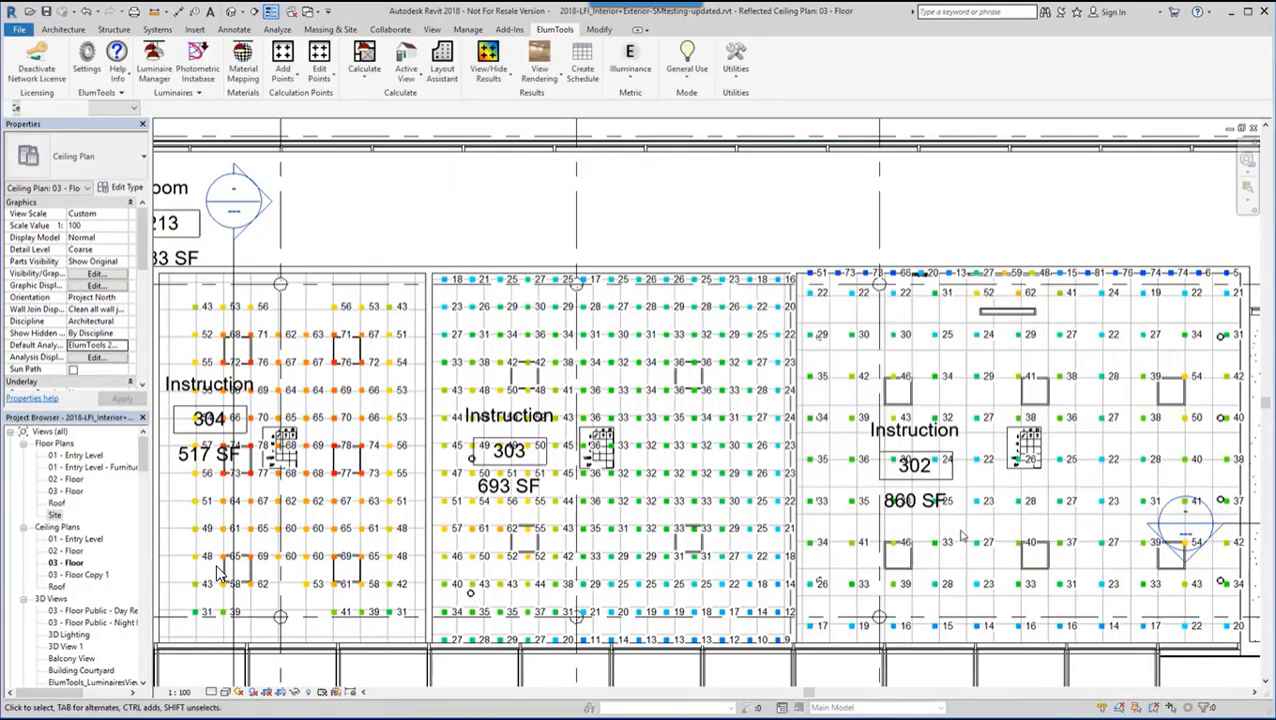
# Create an ElumTools General Use illuminance results schedule with the Room: Name parameter included
pyautogui.click(583, 64)
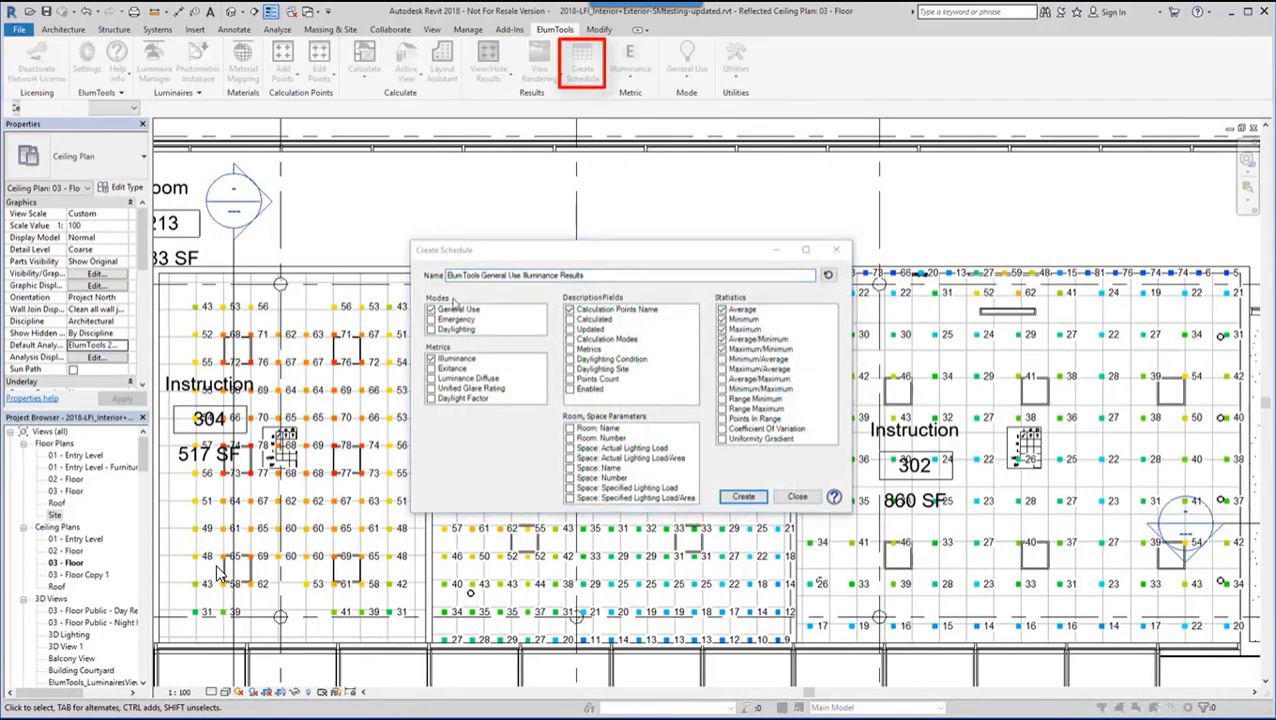
pyautogui.click(571, 428)
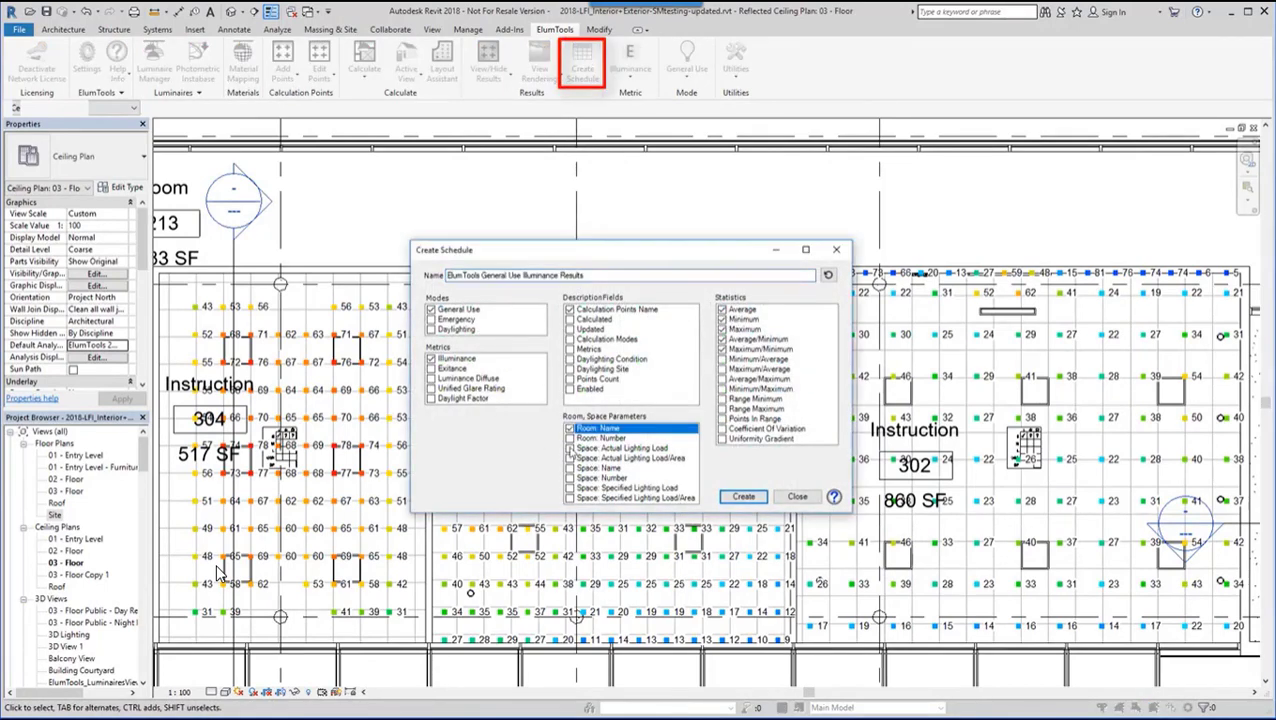
pyautogui.click(743, 497)
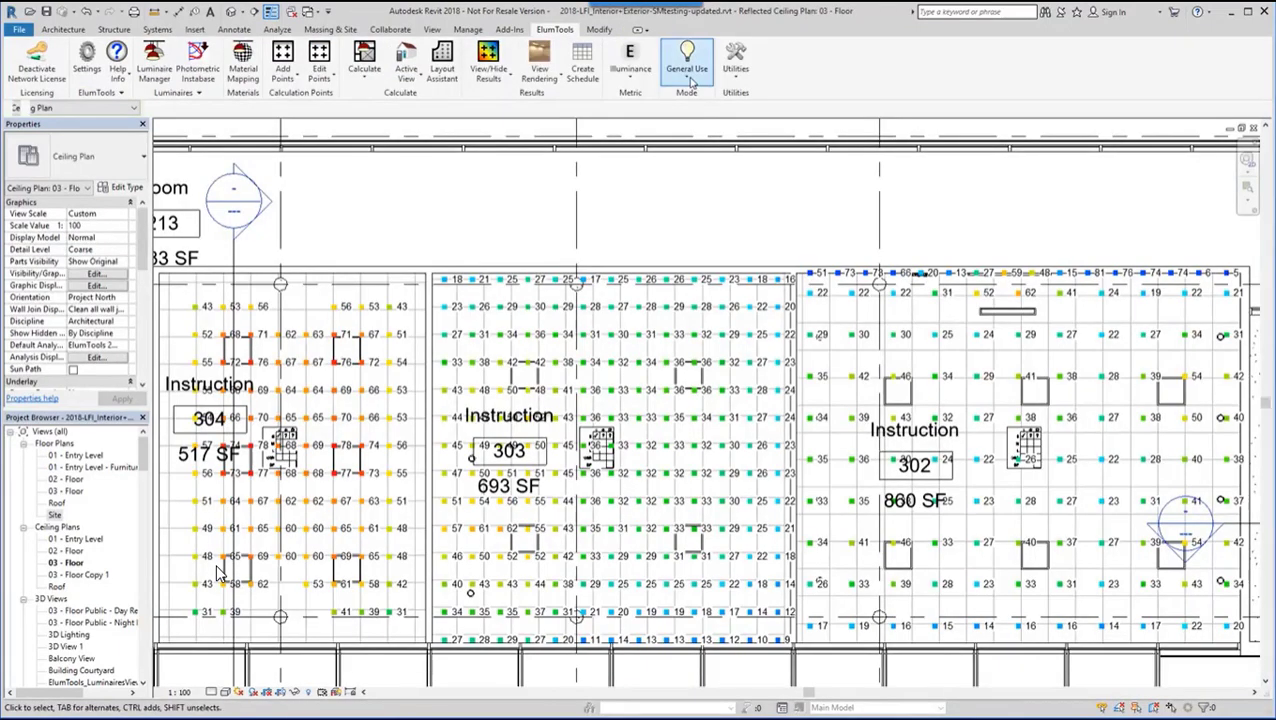
# Set the mode to Emergency and designate the lower-left 2' x 2' troffer in Conference 325 as an emergency luminaire
pyautogui.click(689, 80)
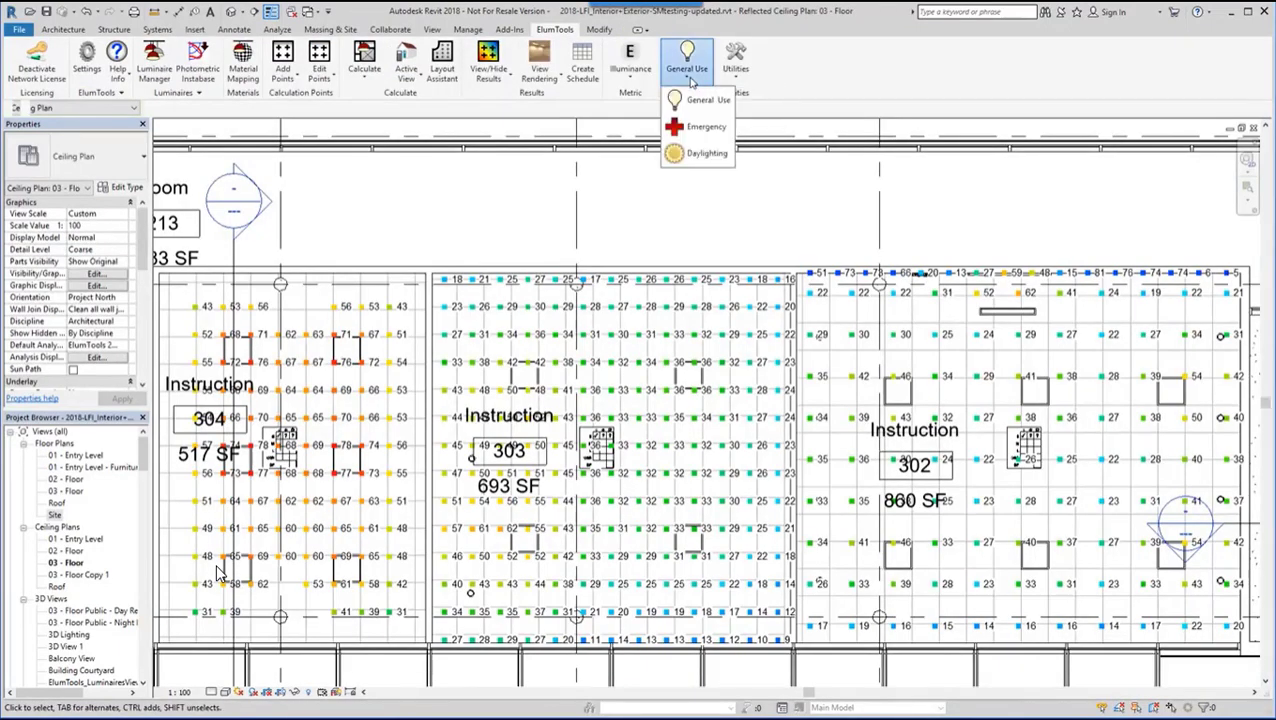
pyautogui.click(703, 128)
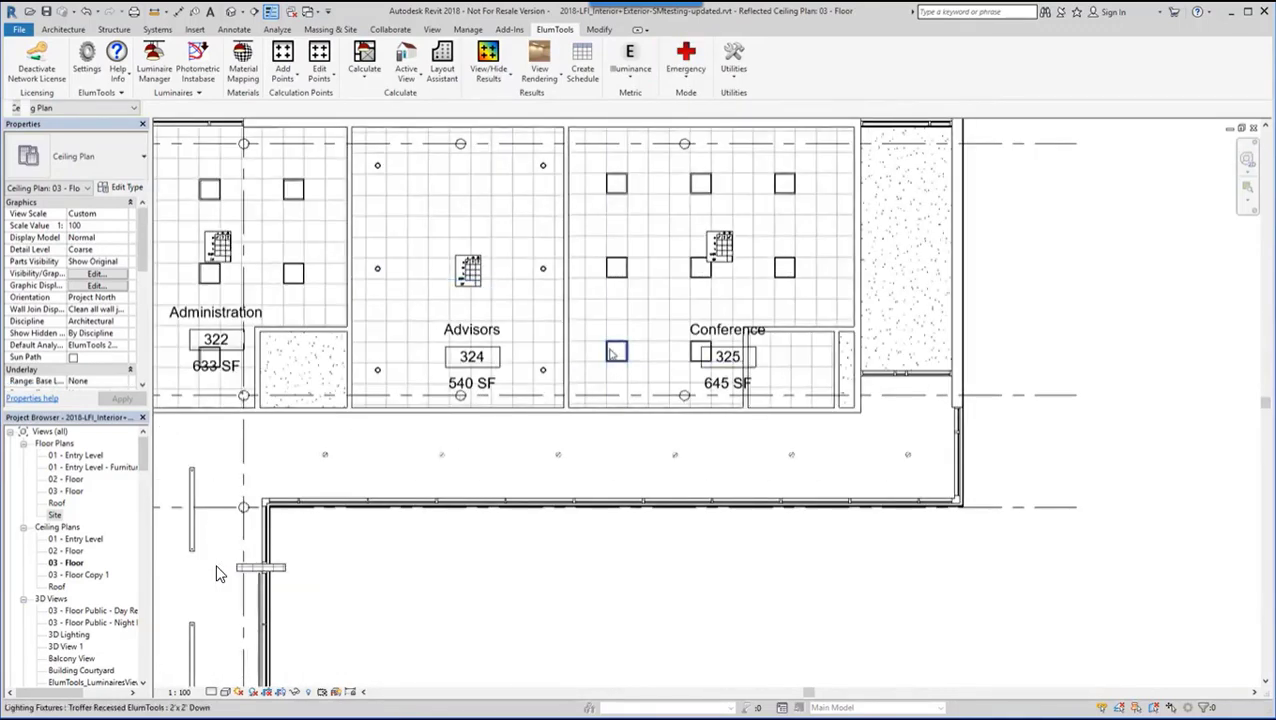
pyautogui.click(614, 352)
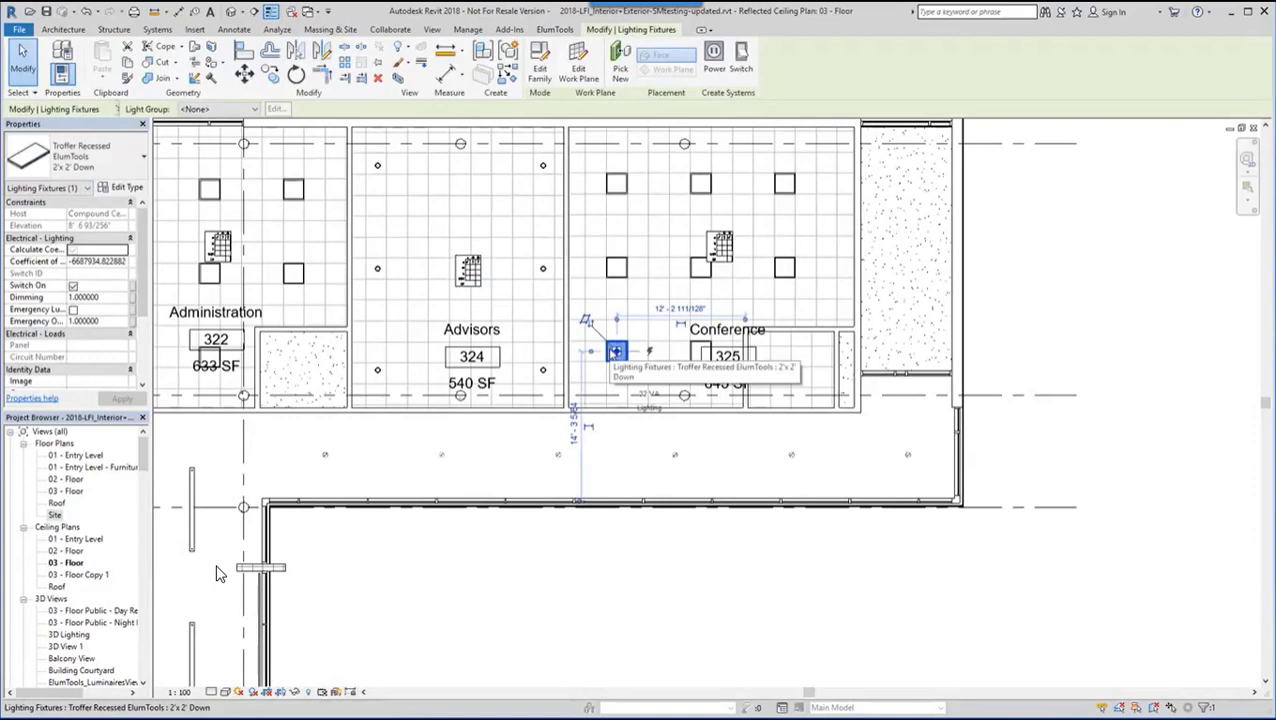
pyautogui.click(73, 309)
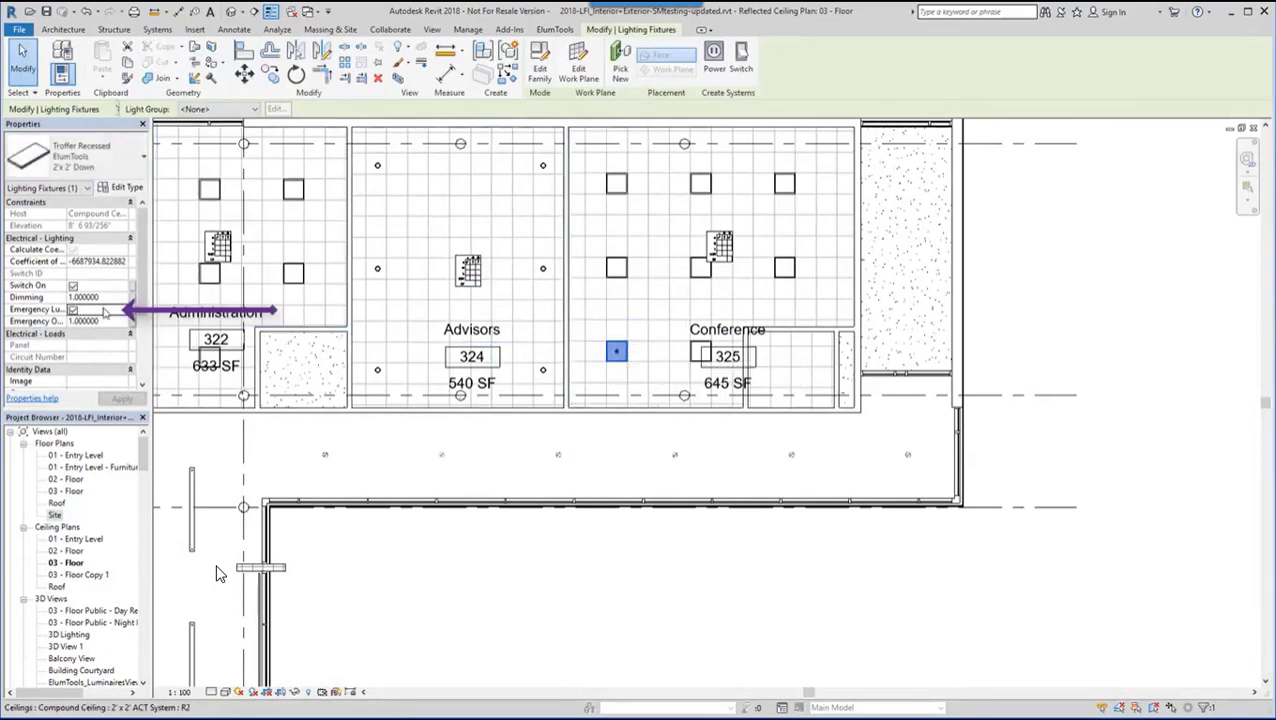
# Run a room calculation for Conference 325 in Emergency mode, and return the mode to General Use
pyautogui.click(537, 32)
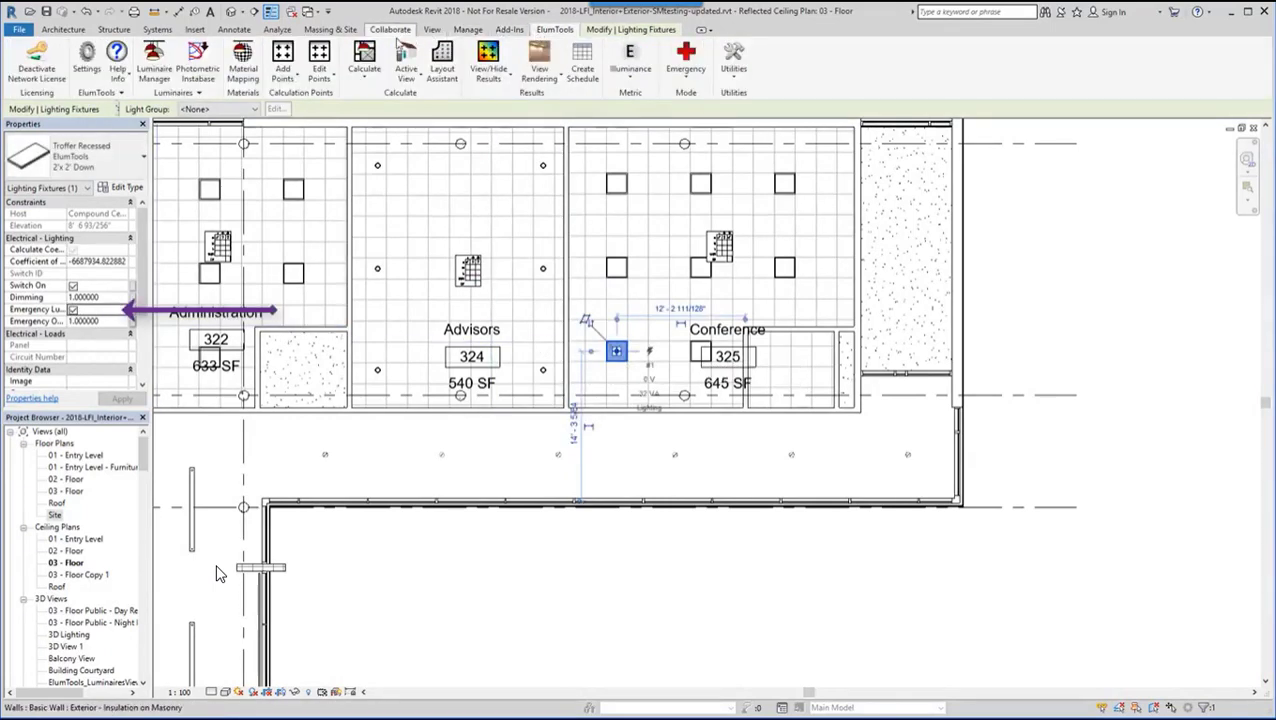
pyautogui.click(366, 73)
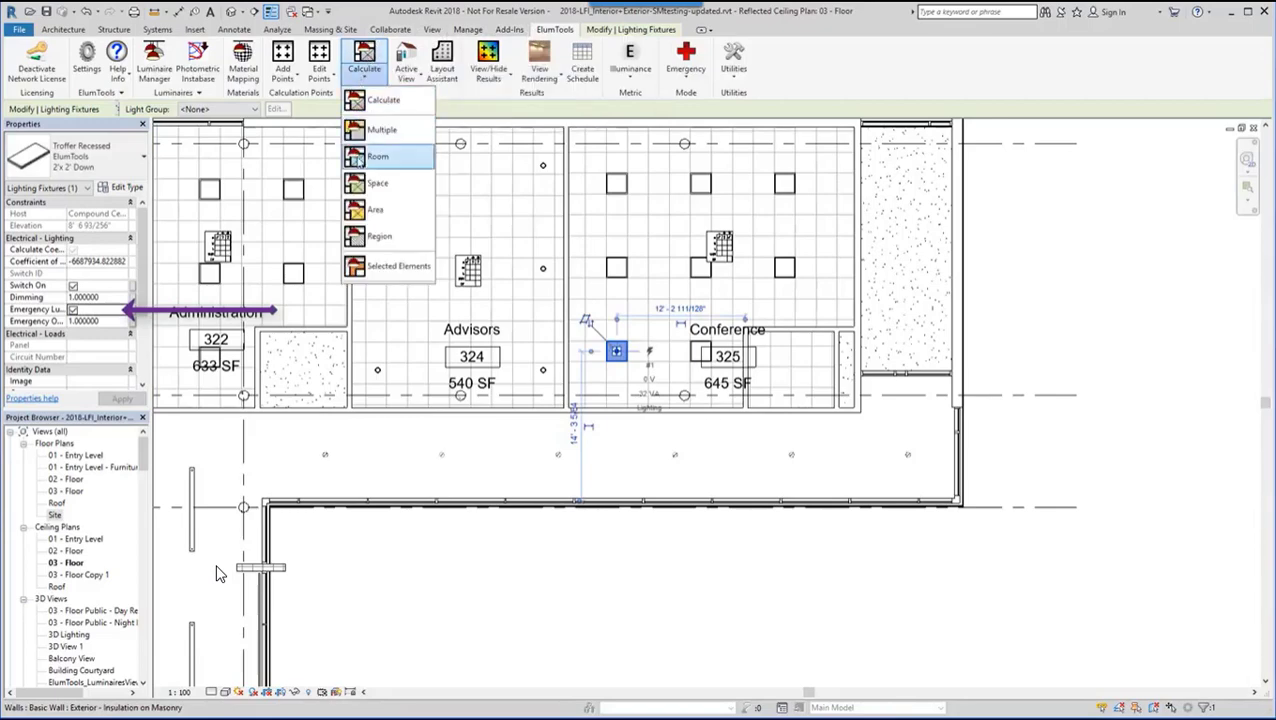
pyautogui.press('Return')
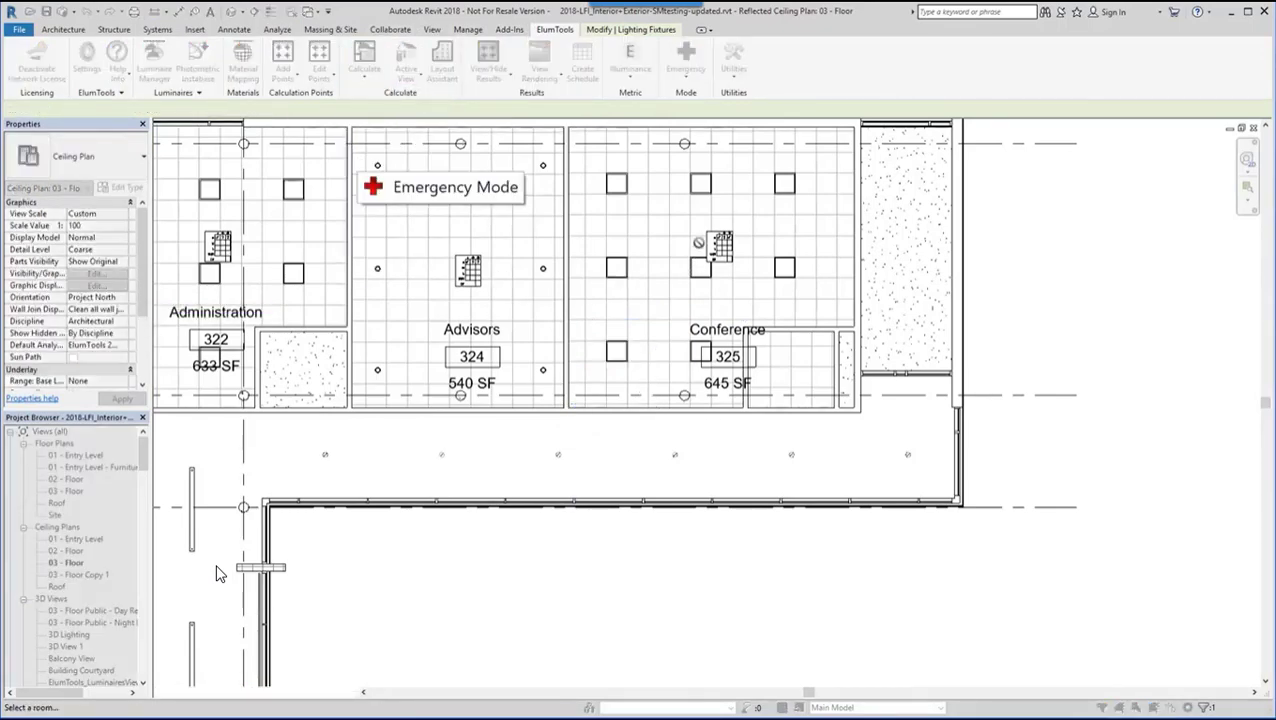
pyautogui.click(701, 258)
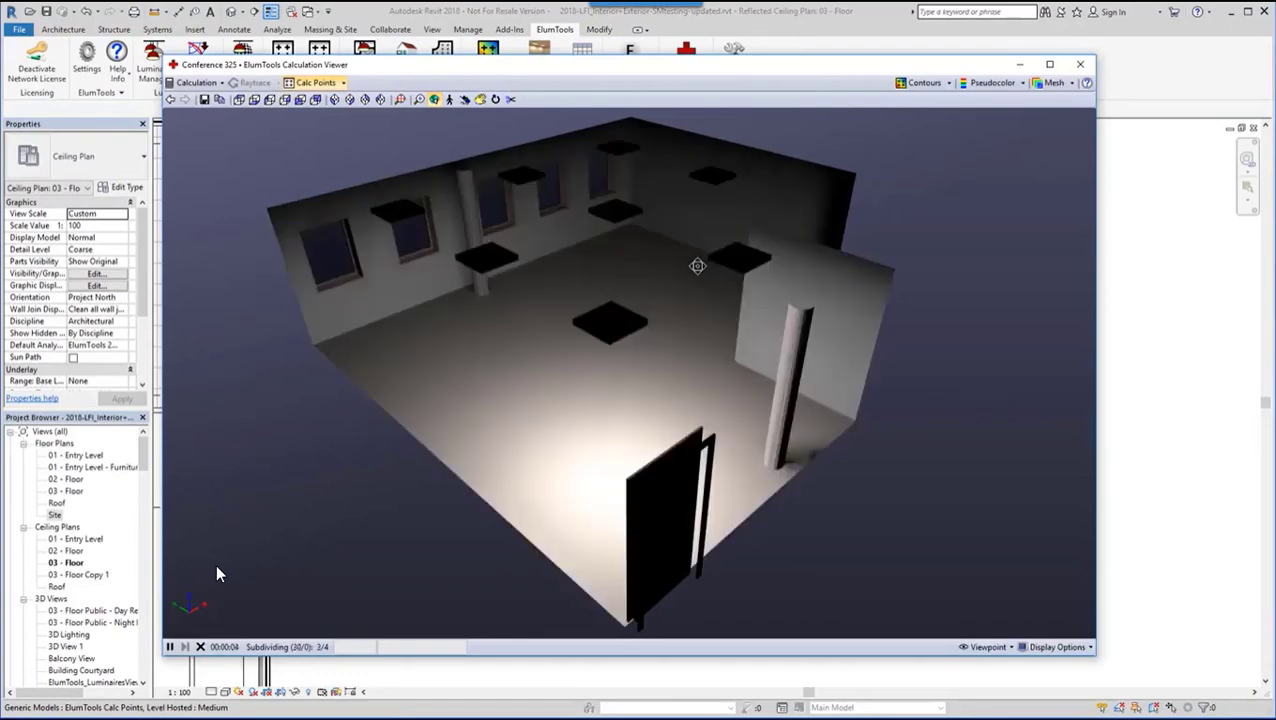
pyautogui.click(1080, 65)
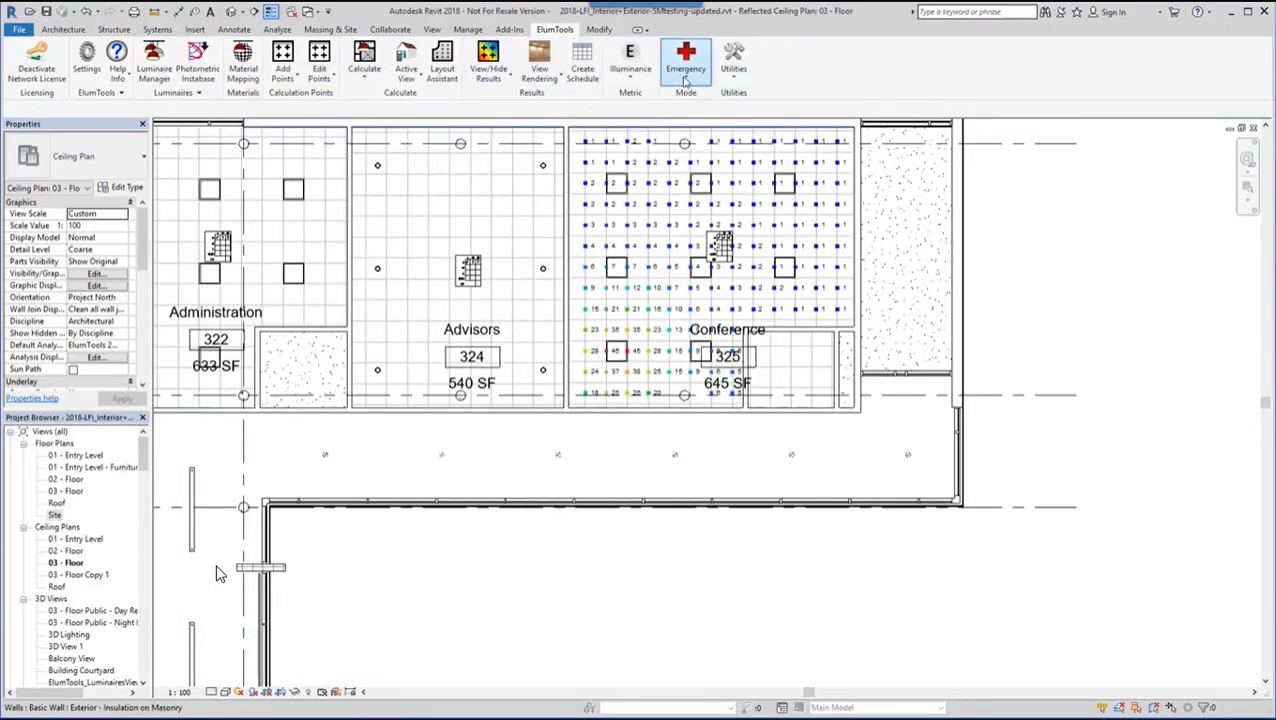
pyautogui.click(686, 82)
pyautogui.click(690, 103)
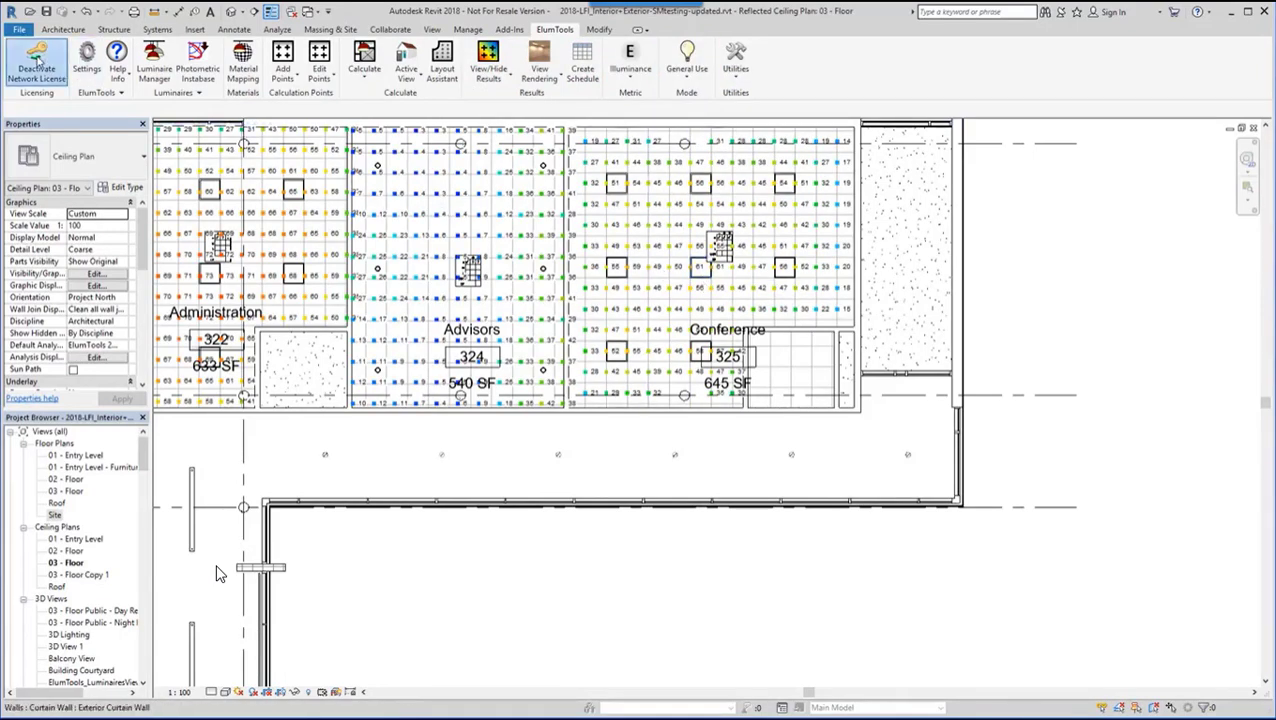
# Deactivate the ElumTools network license and activate it again
pyautogui.click(37, 62)
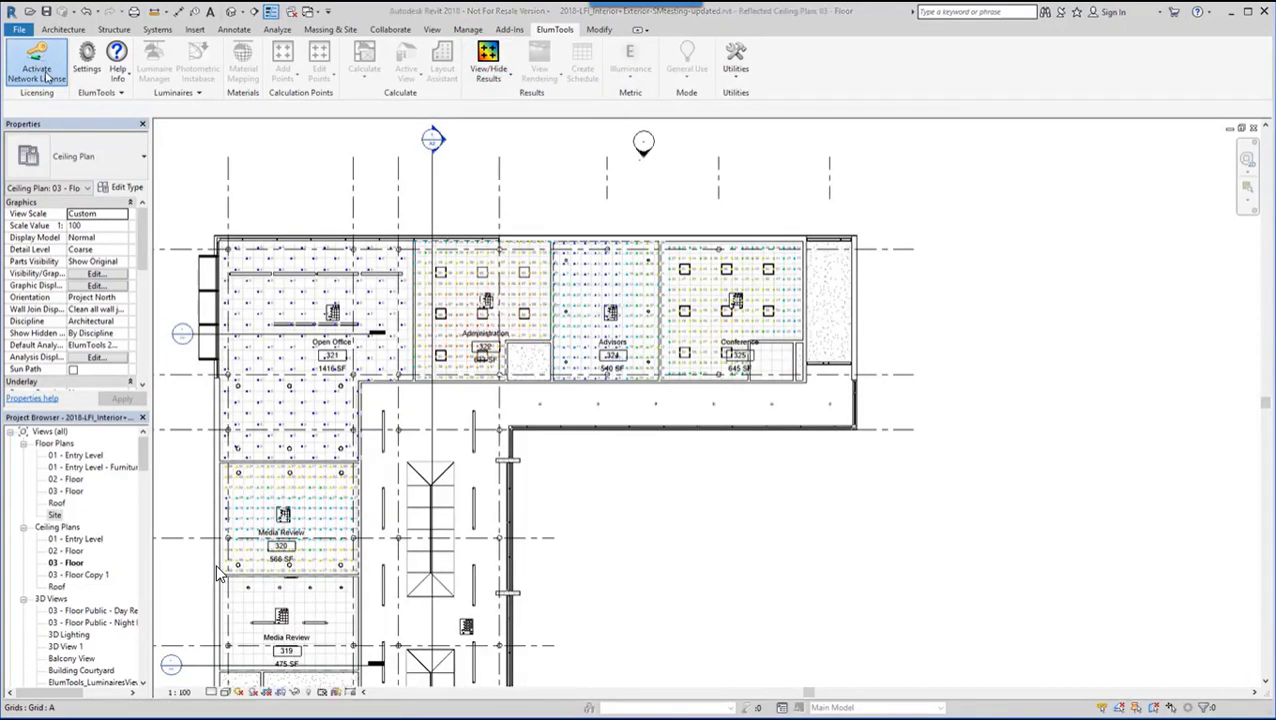
pyautogui.click(37, 64)
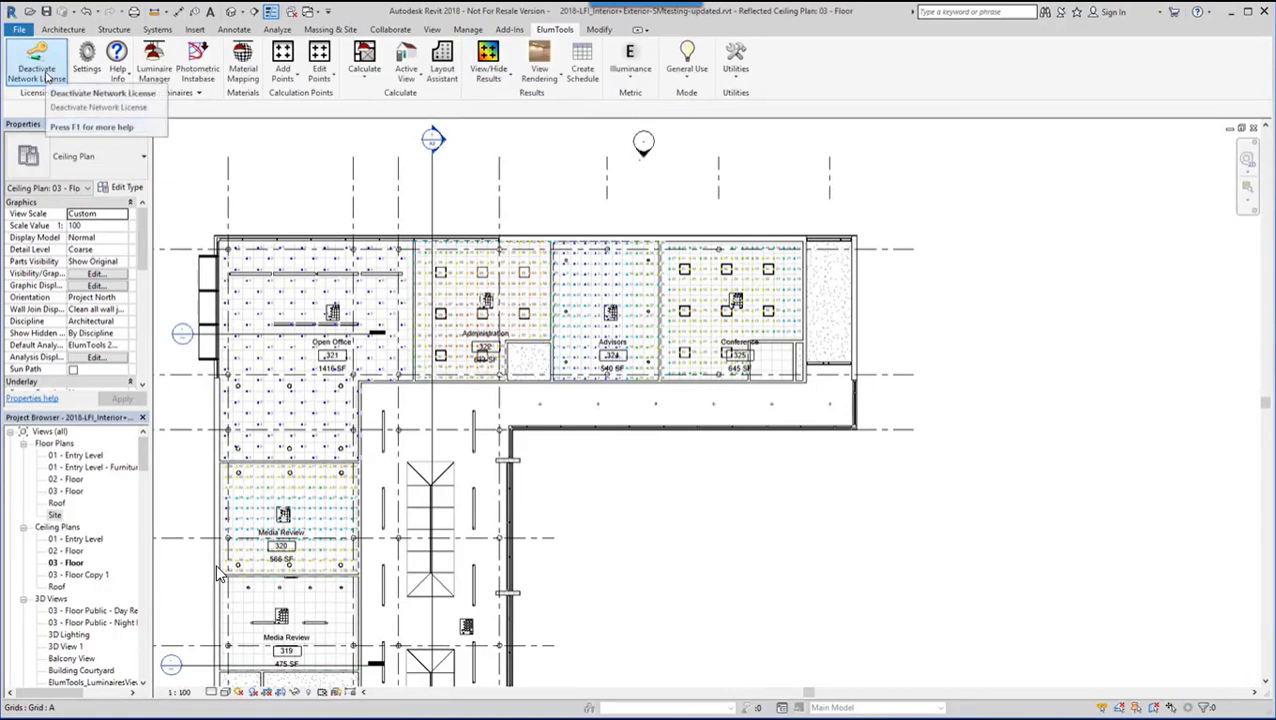